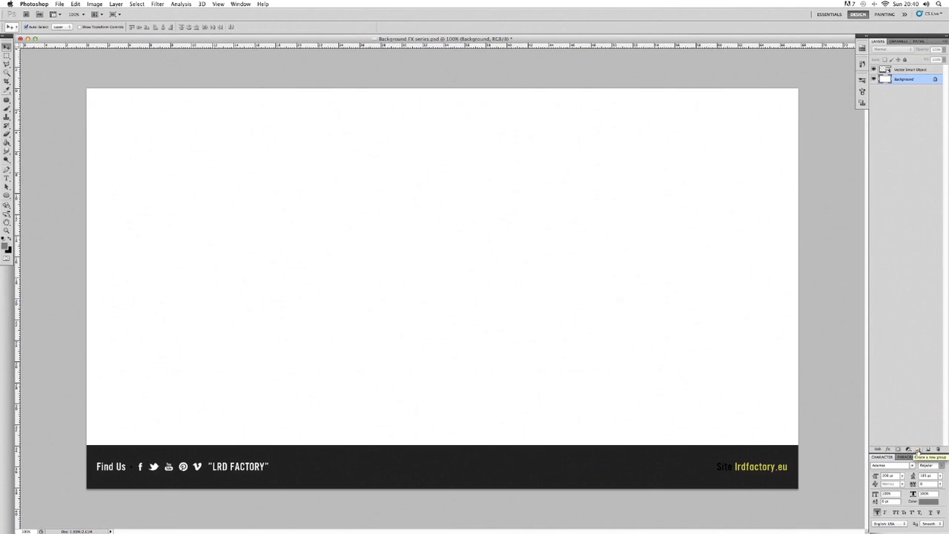
Create two layer groups above the Background layer, naming the lower one Option 1 and the upper one Option 2.
{"action": "left_click", "coordinate": [918, 450]}
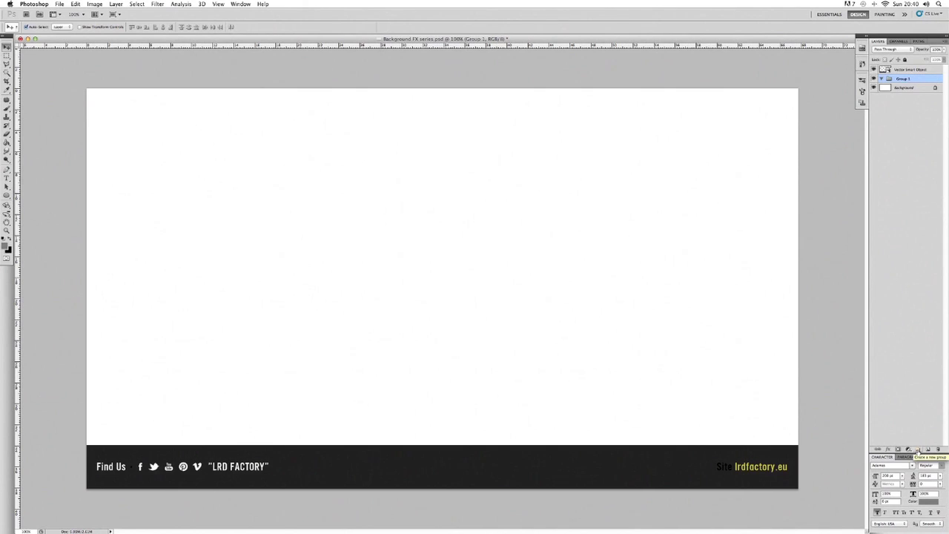
{"action": "left_click", "coordinate": [918, 449]}
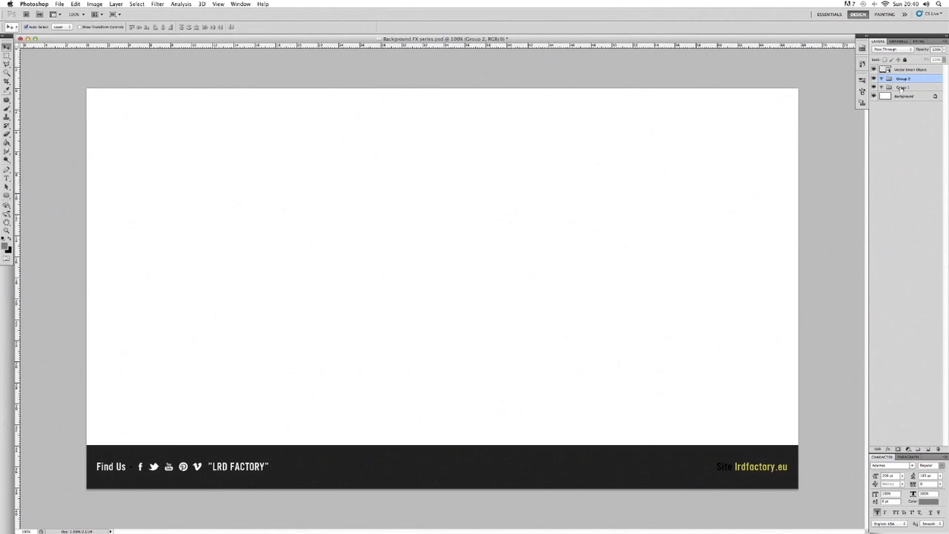
{"action": "left_click", "coordinate": [902, 88]}
{"action": "double_click", "coordinate": [901, 87]}
{"action": "type", "text": "B"}
{"action": "type", "text": "pti"}
{"action": "type", "text": "on 1"}
{"action": "left_click", "coordinate": [902, 78]}
{"action": "double_click", "coordinate": [902, 79]}
{"action": "type", "text": "Option 2"}
{"action": "key", "text": "Return"}
Duplicate the Background layer and move the copy into the Option 1 group.
{"action": "left_click", "coordinate": [905, 96]}
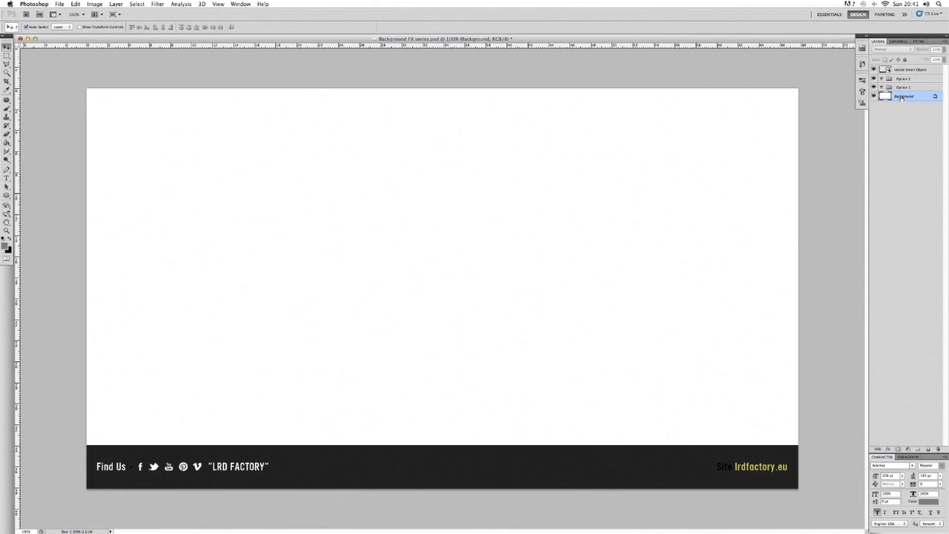
{"action": "left_click_drag", "start_coordinate": [901, 98], "coordinate": [929, 449]}
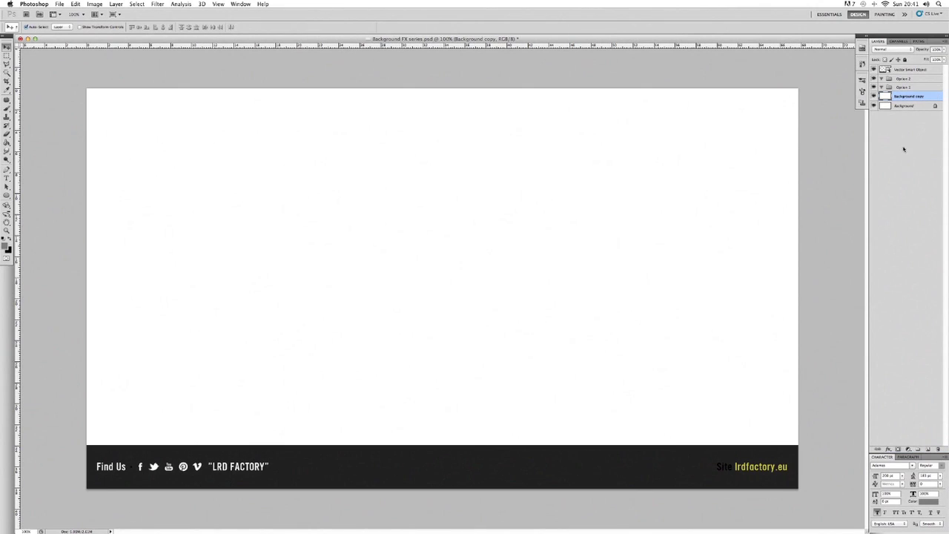
{"action": "left_click_drag", "start_coordinate": [903, 98], "coordinate": [905, 90]}
{"action": "left_click", "coordinate": [906, 89]}
{"action": "left_click", "coordinate": [905, 96]}
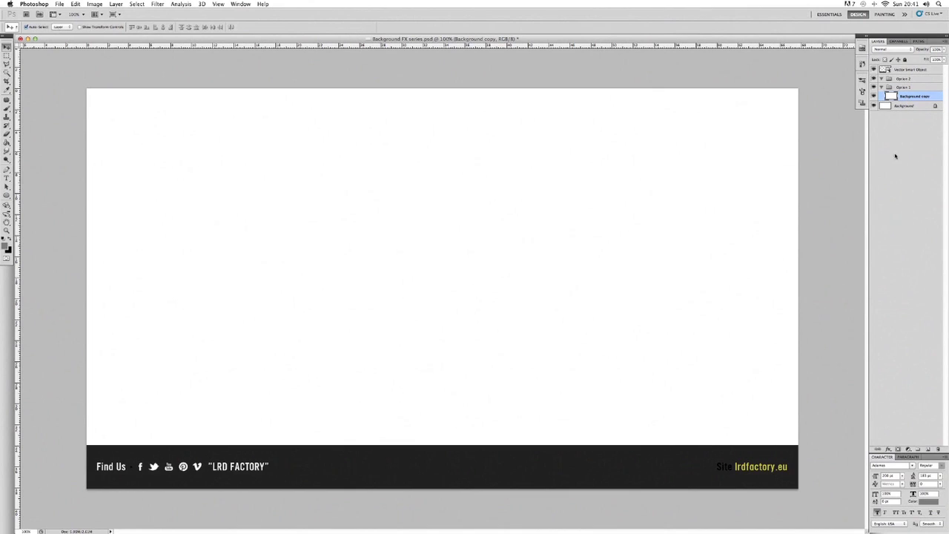
Add a Gradient Overlay to the Background copy layer with Radial style, reversed, and scaled to 150%.
{"action": "left_click", "coordinate": [889, 450]}
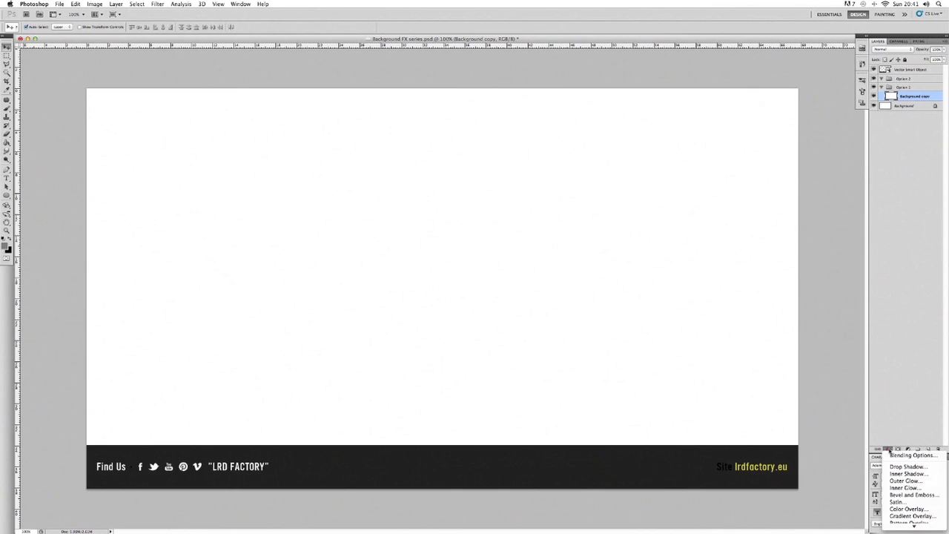
{"action": "left_click", "coordinate": [912, 516]}
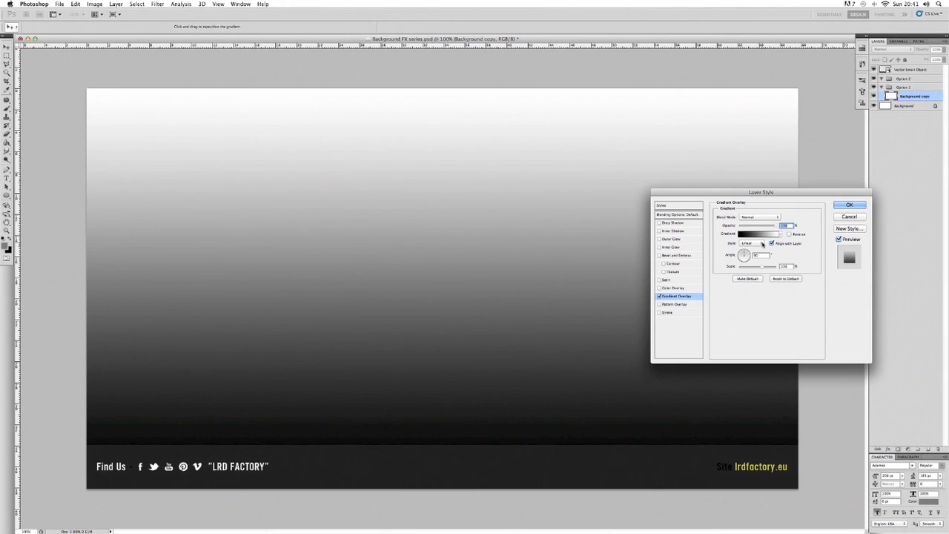
{"action": "left_click", "coordinate": [762, 243]}
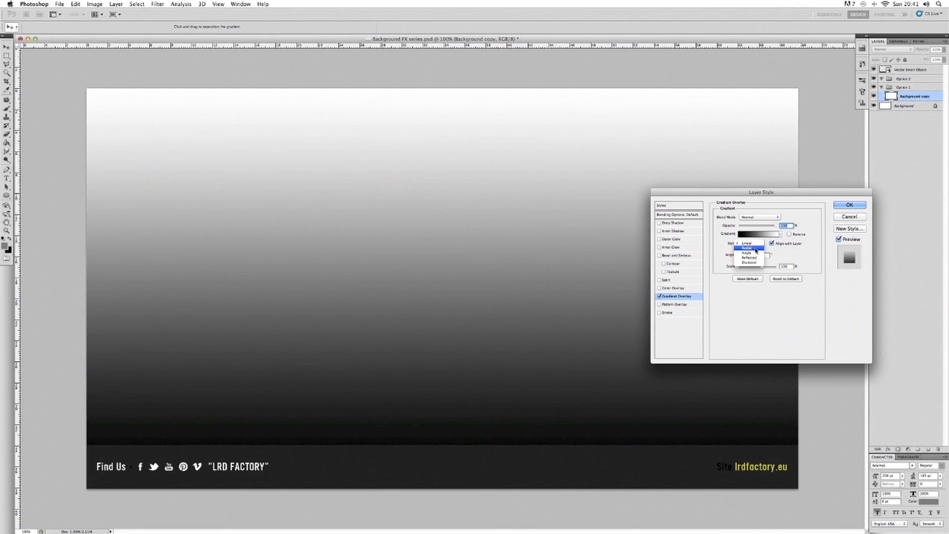
{"action": "left_click", "coordinate": [754, 248]}
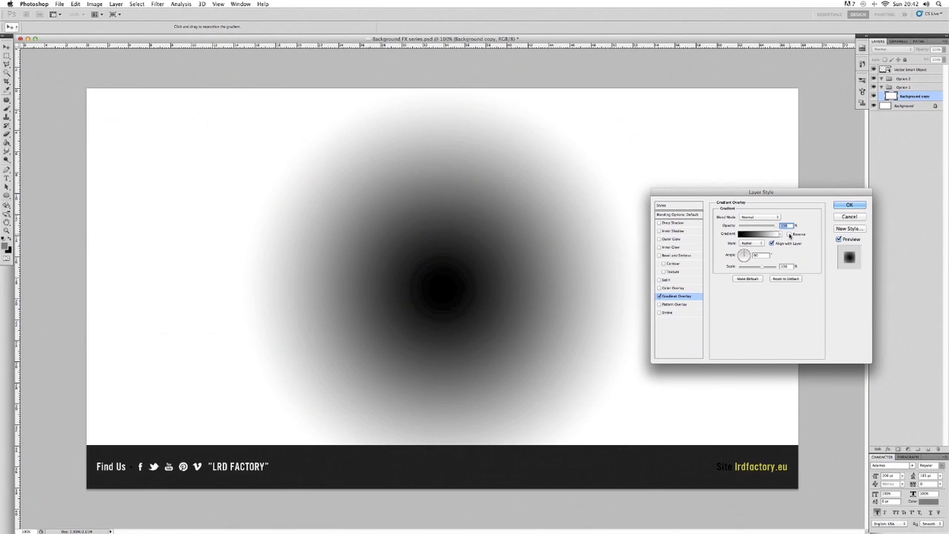
{"action": "left_click", "coordinate": [789, 234]}
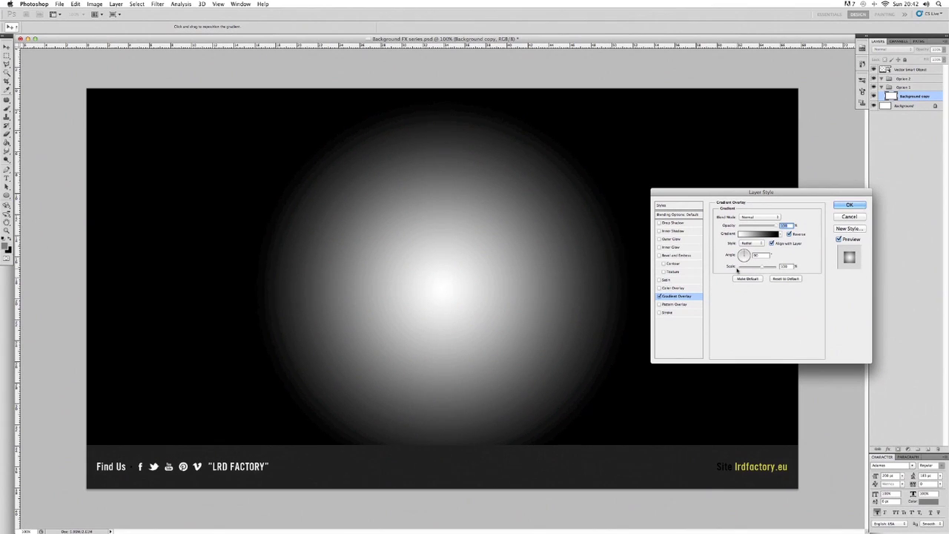
{"action": "left_click_drag", "start_coordinate": [764, 268], "coordinate": [797, 268]}
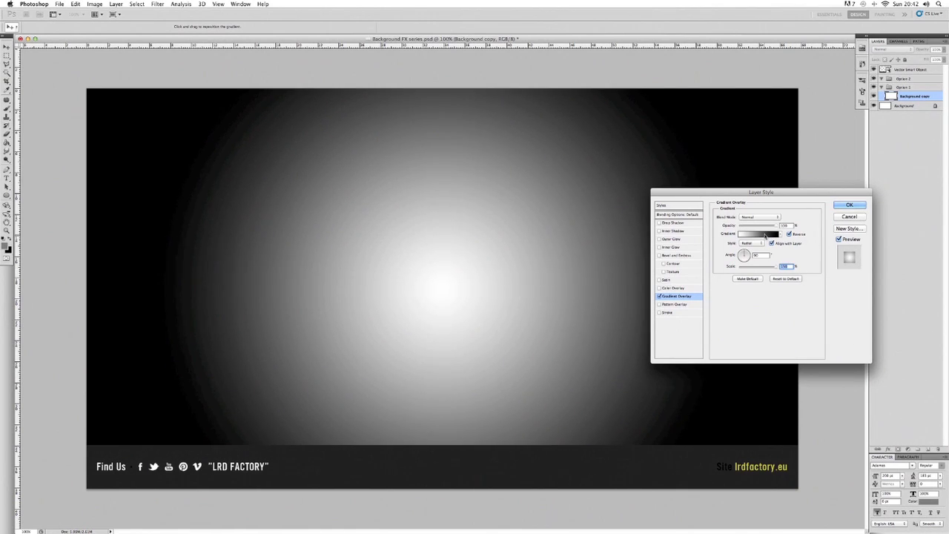
Change the gradient's black colour stop to #a8a6a6 and apply the Gradient Overlay to the Background copy layer.
{"action": "left_click", "coordinate": [766, 236]}
{"action": "left_click_drag", "start_coordinate": [753, 159], "coordinate": [704, 157]}
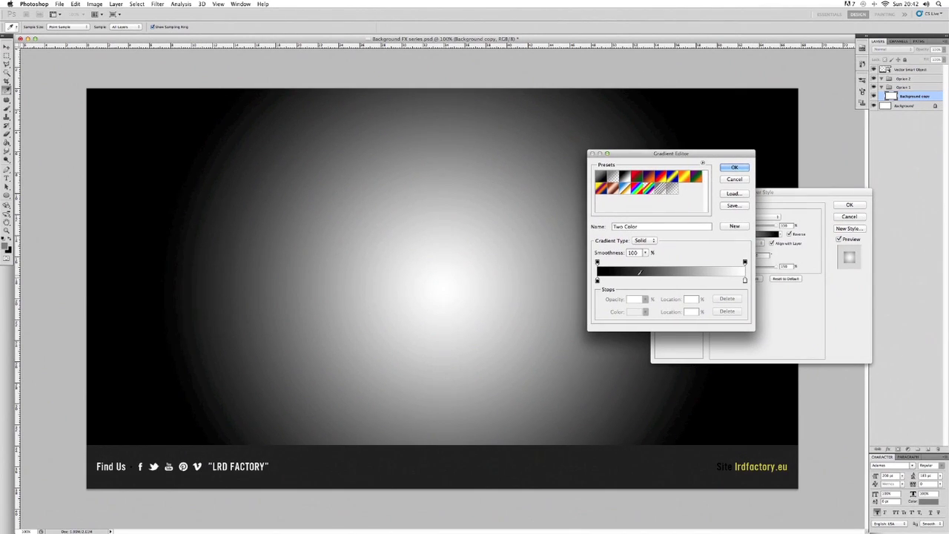
{"action": "left_click", "coordinate": [597, 283]}
{"action": "left_click", "coordinate": [634, 312]}
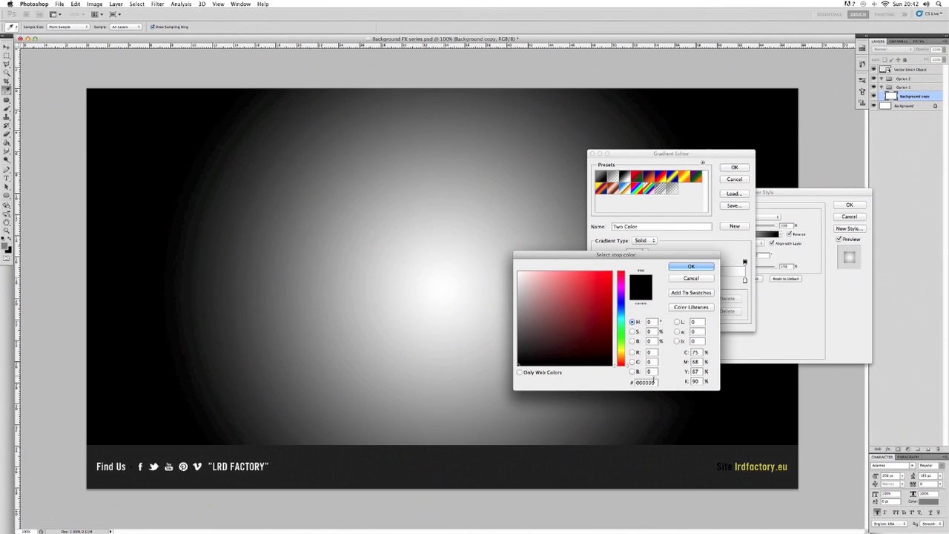
{"action": "left_click_drag", "start_coordinate": [656, 383], "coordinate": [629, 382]}
{"action": "left_click", "coordinate": [558, 308]}
{"action": "type", "text": "ca2020"}
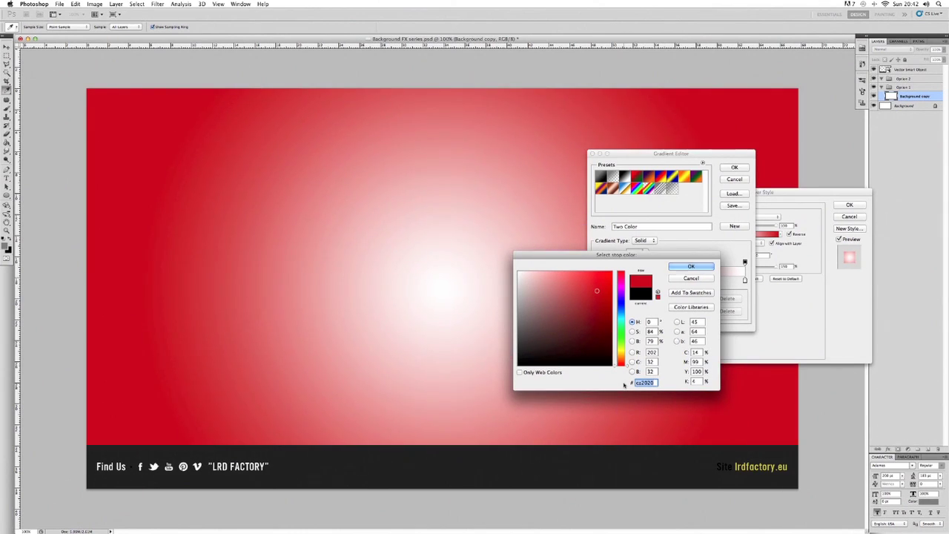
{"action": "type", "text": "000a8a"}
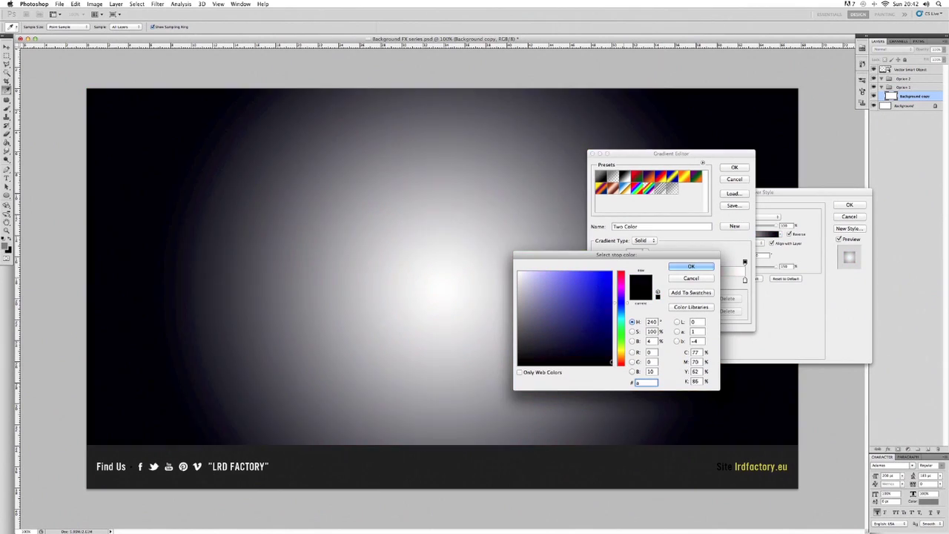
{"action": "type", "text": "6a6"}
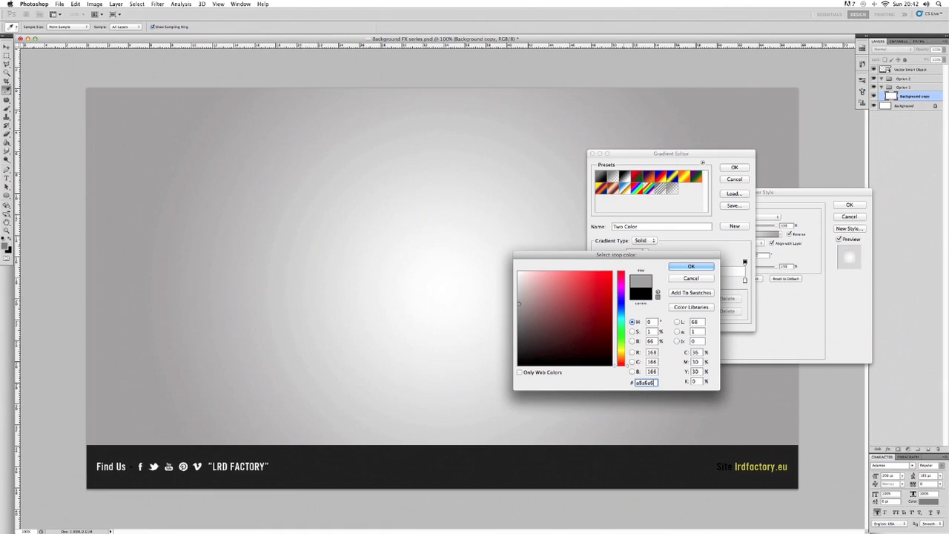
{"action": "key", "text": "Return"}
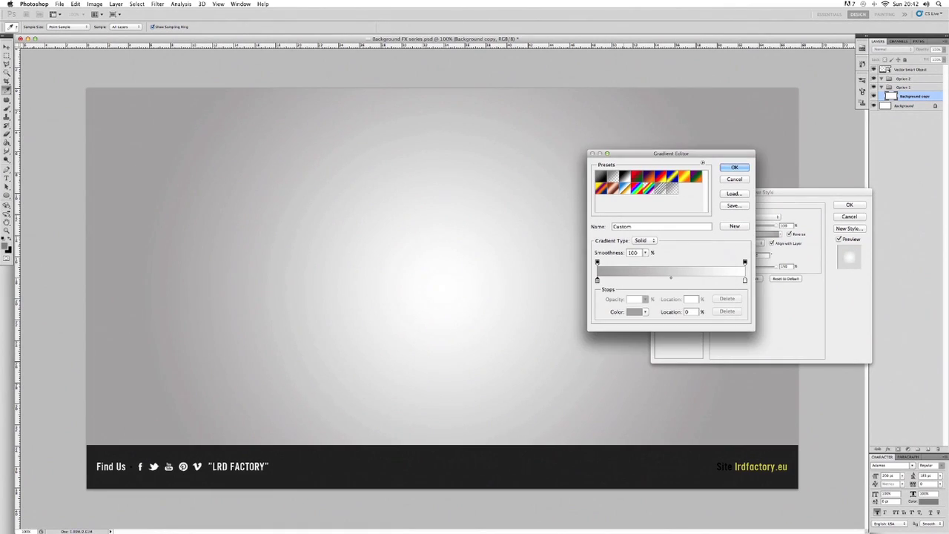
{"action": "key", "text": "Return"}
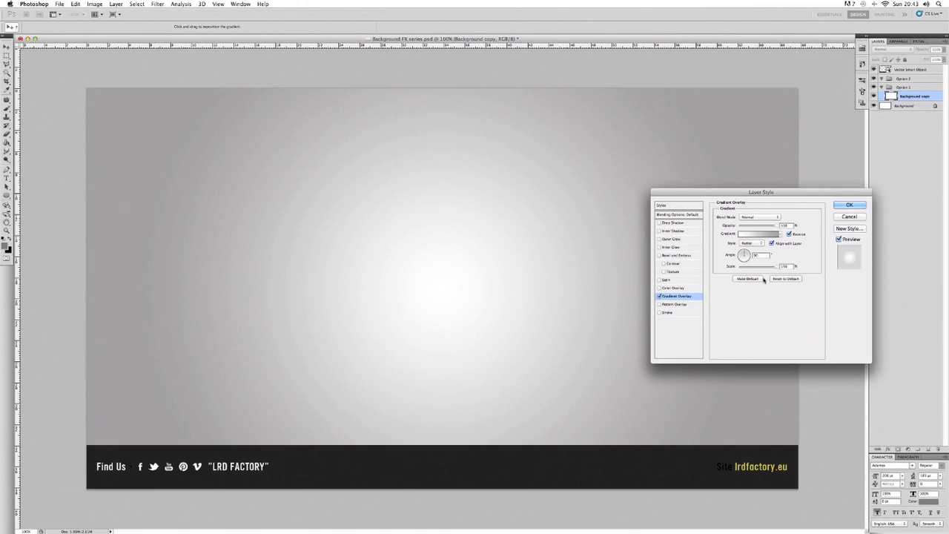
{"action": "left_click", "coordinate": [853, 205]}
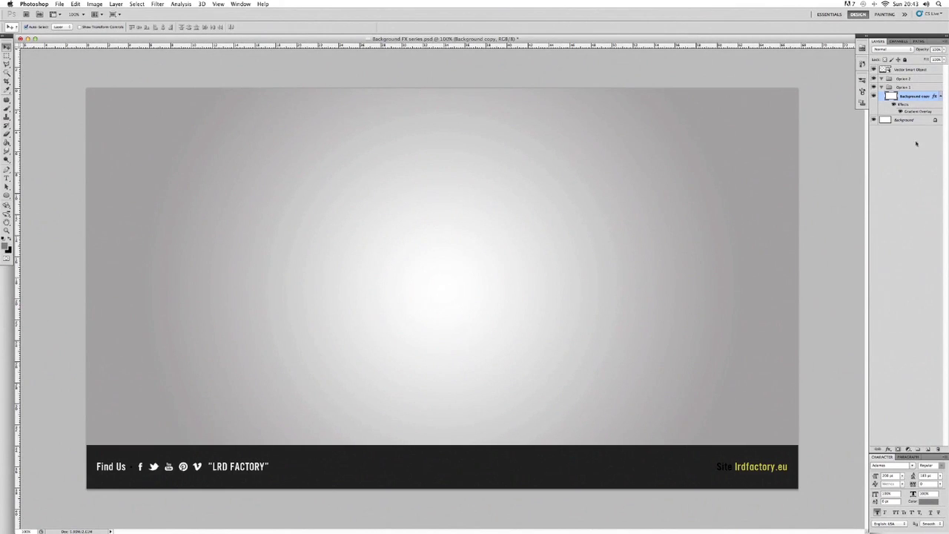
Add a new layer above the Background copy in the Option 1 group and fill it with white.
{"action": "left_click", "coordinate": [928, 451]}
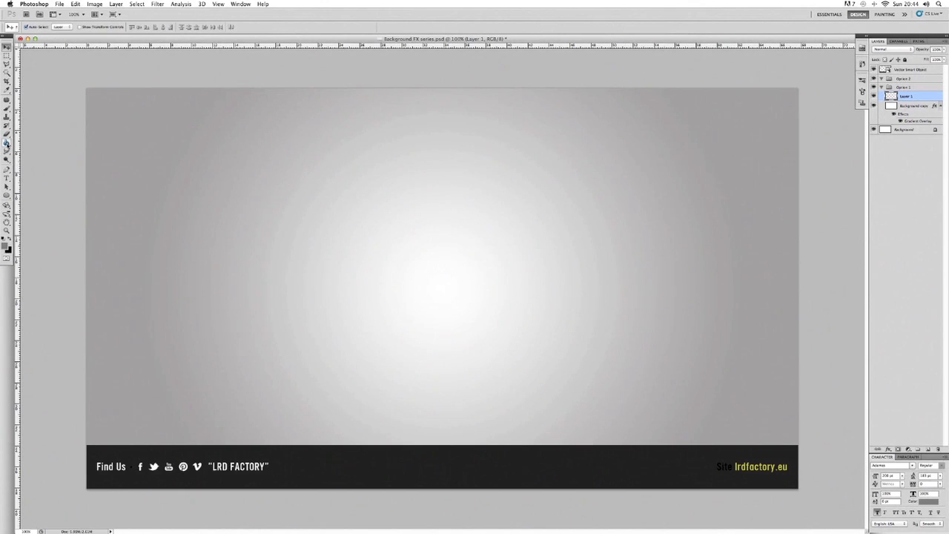
{"action": "left_click", "coordinate": [7, 143]}
{"action": "left_click", "coordinate": [4, 238]}
{"action": "left_click", "coordinate": [10, 238]}
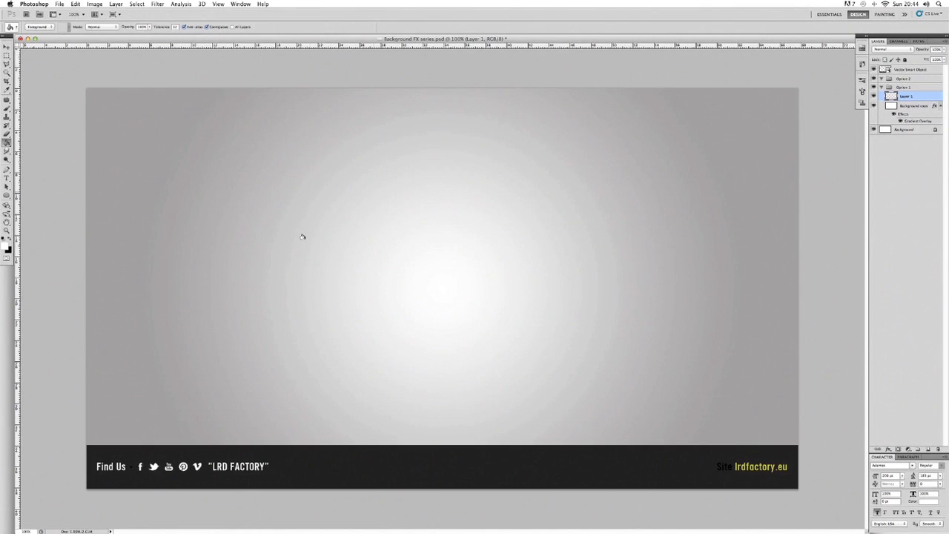
{"action": "left_click", "coordinate": [408, 224]}
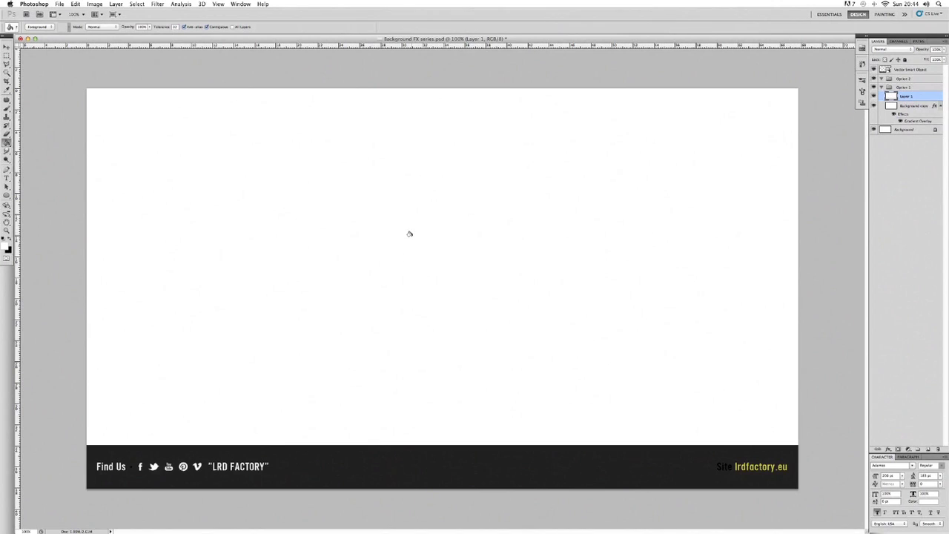
{"action": "left_click", "coordinate": [7, 48]}
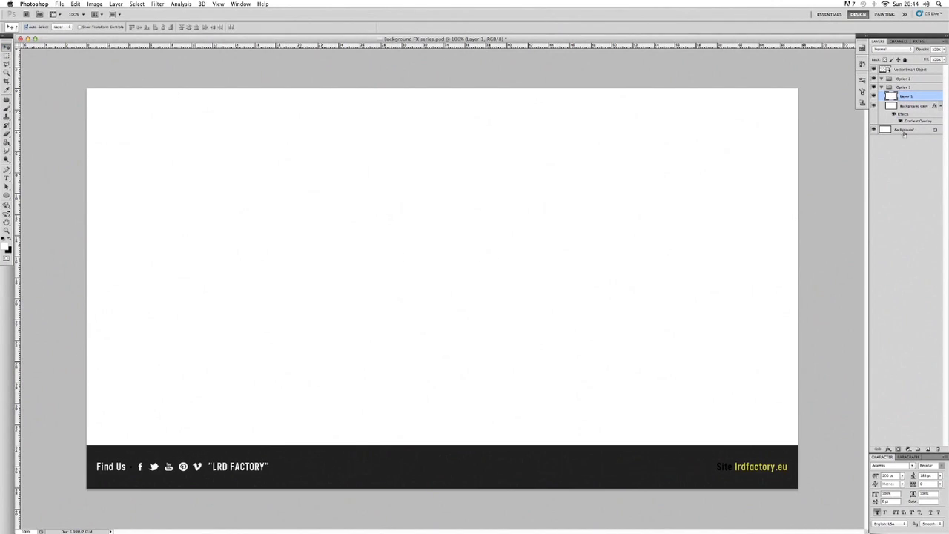
Copy the layer style from the Background copy layer and paste it onto Layer 1.
{"action": "left_click", "coordinate": [910, 106]}
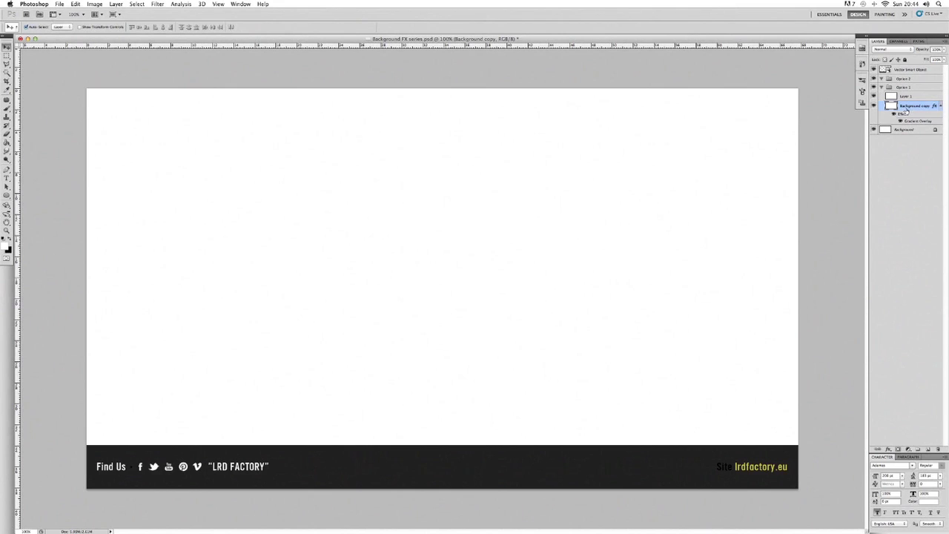
{"action": "left_click", "coordinate": [873, 96]}
{"action": "left_click", "coordinate": [874, 97]}
{"action": "right_click", "coordinate": [916, 108]}
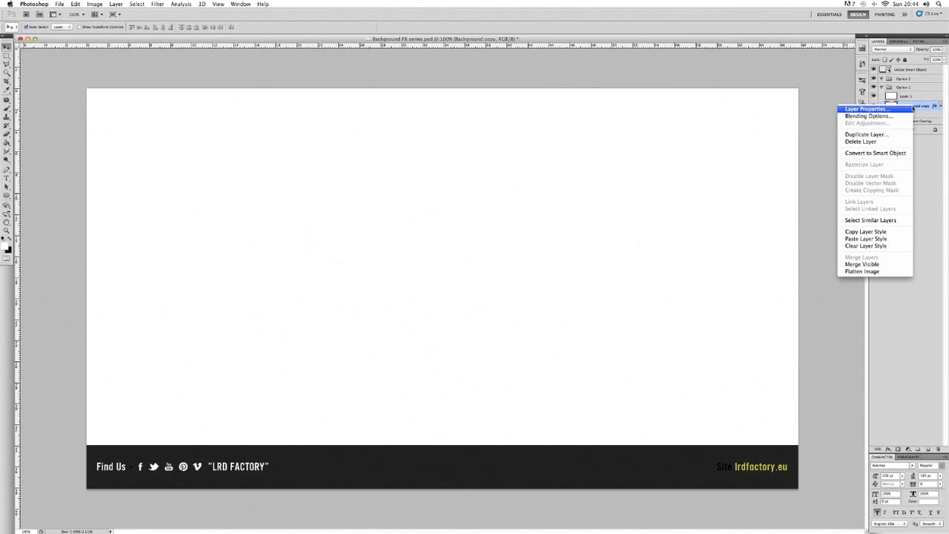
{"action": "left_click", "coordinate": [870, 232]}
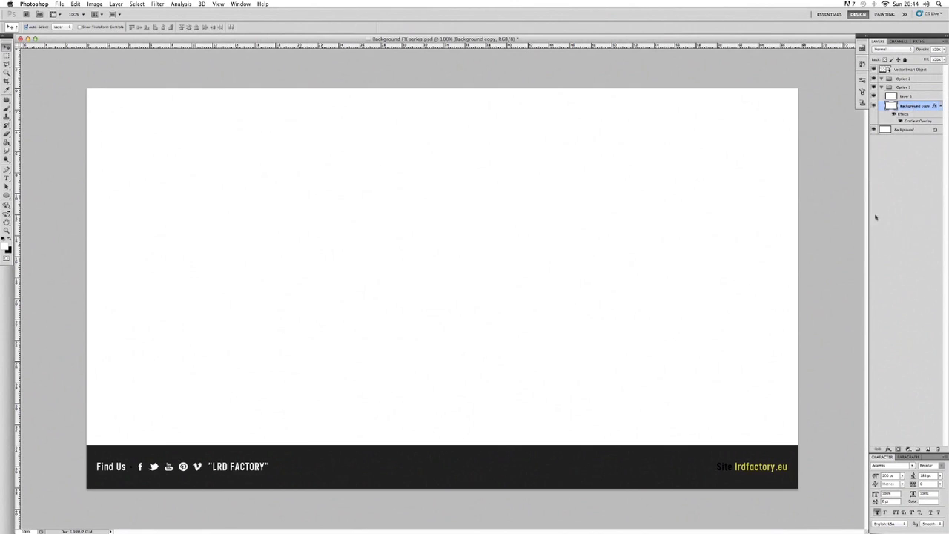
{"action": "left_click", "coordinate": [905, 97]}
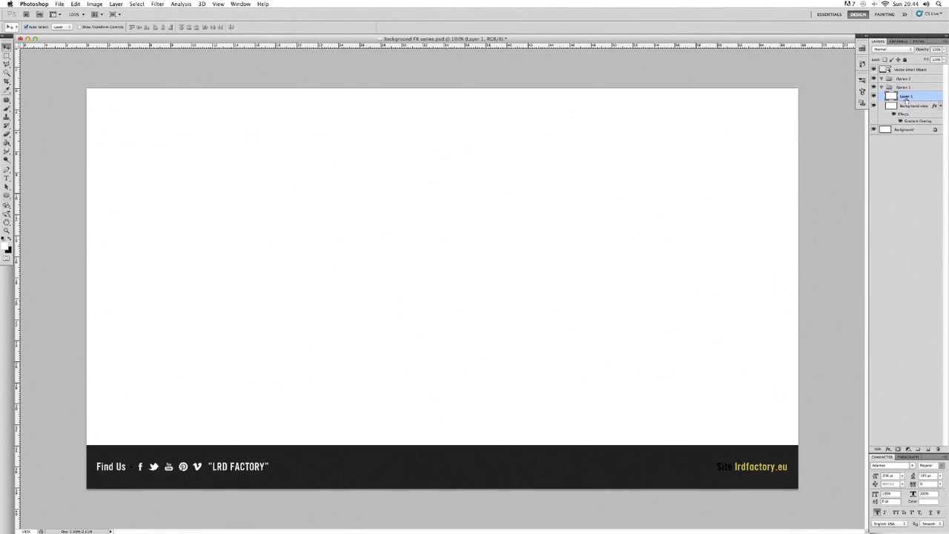
{"action": "double_click", "coordinate": [906, 97]}
{"action": "right_click", "coordinate": [908, 98]}
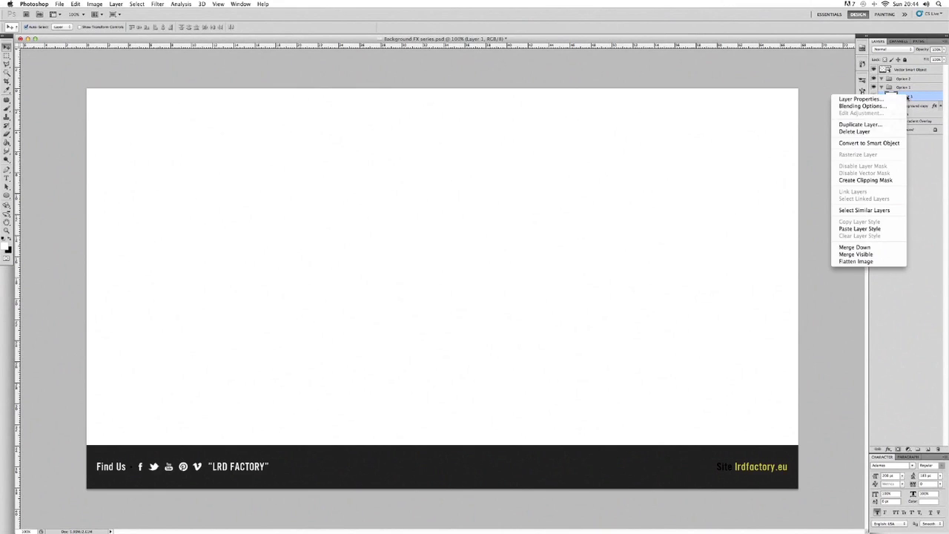
{"action": "left_click", "coordinate": [860, 229]}
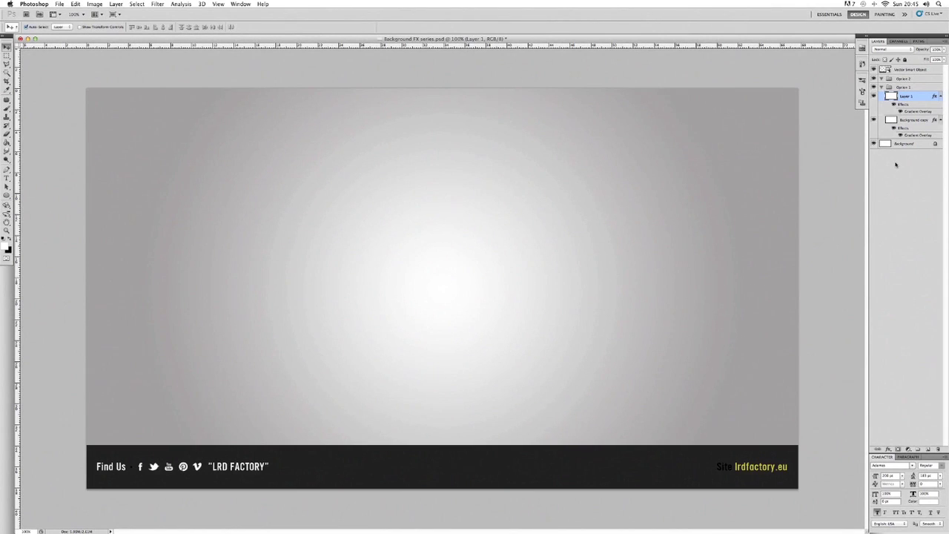
Edit Layer 1's Gradient Overlay and set the gradient's grey colour stop to #930202.
{"action": "double_click", "coordinate": [916, 112]}
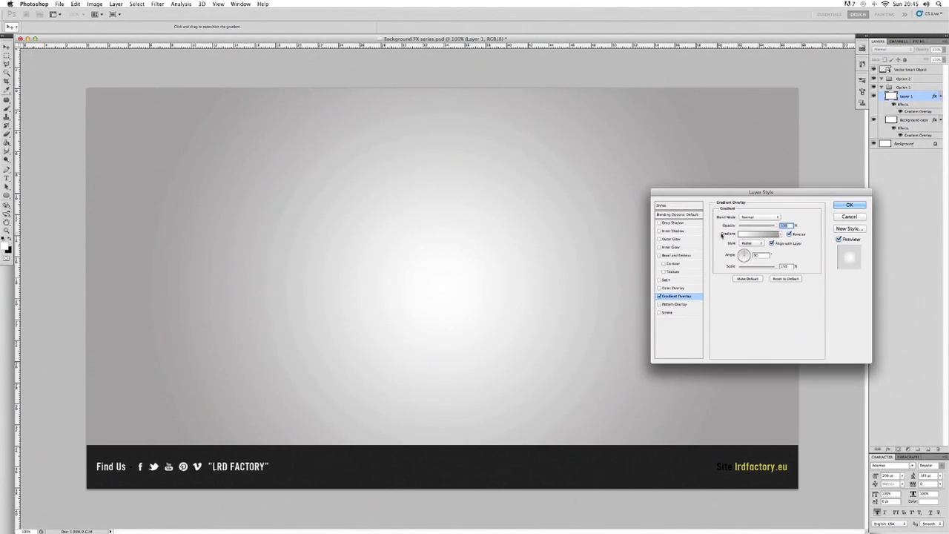
{"action": "left_click", "coordinate": [750, 236]}
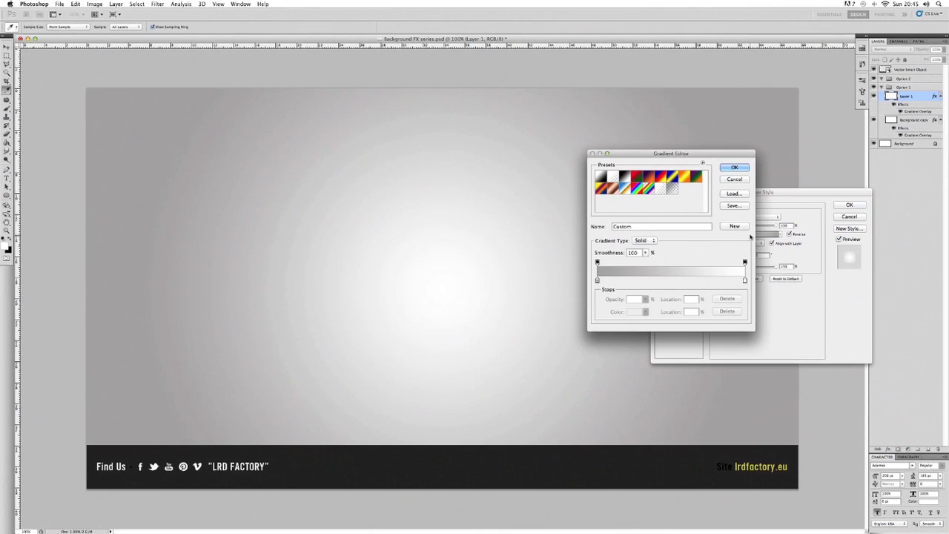
{"action": "double_click", "coordinate": [597, 282]}
{"action": "left_click", "coordinate": [654, 383]}
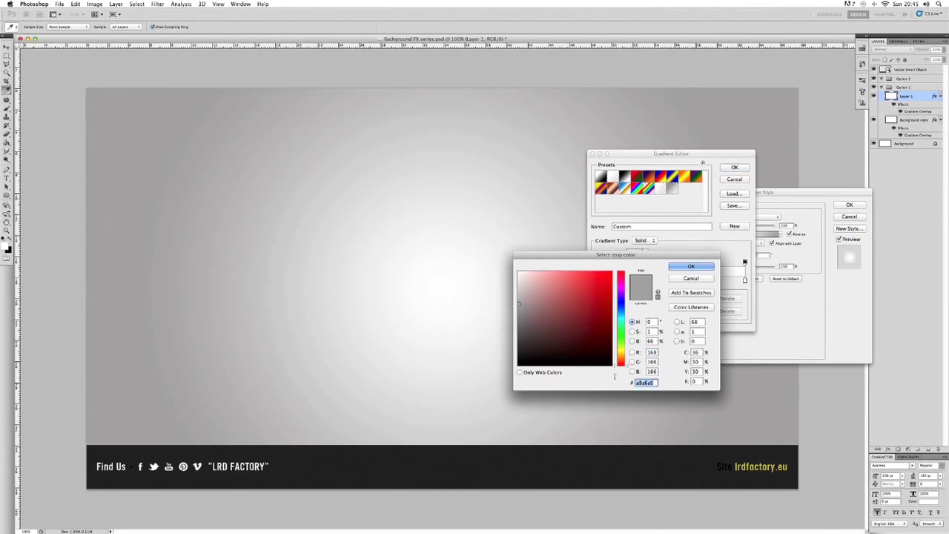
{"action": "left_click", "coordinate": [554, 366]}
{"action": "type", "text": "000930"}
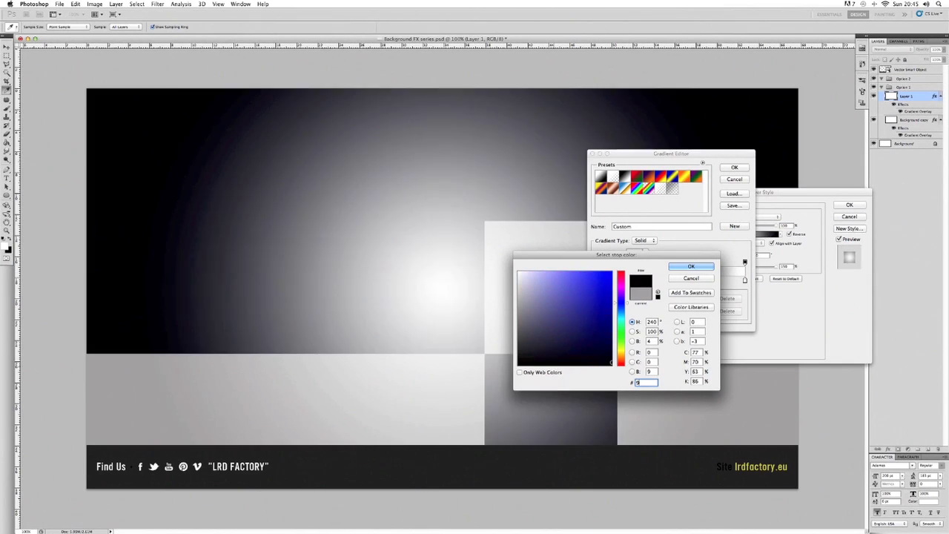
{"action": "type", "text": "202"}
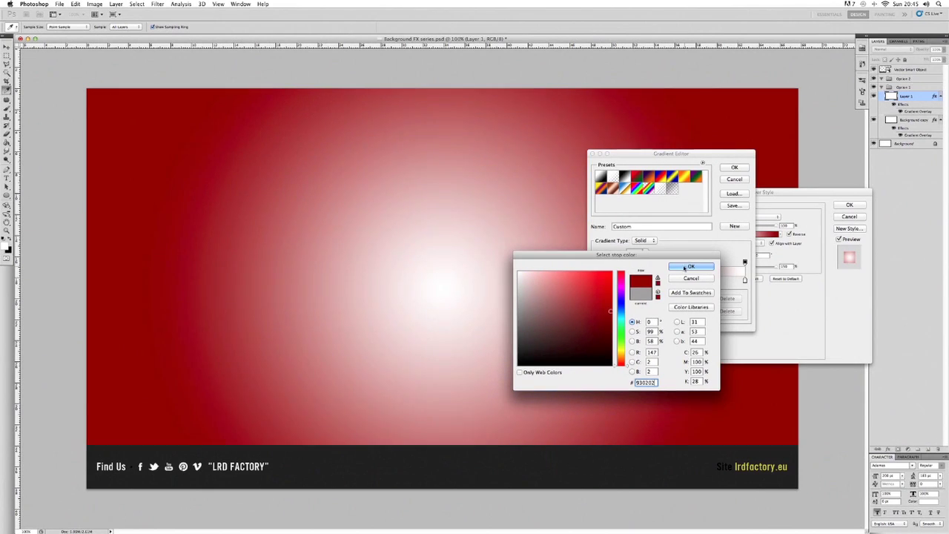
{"action": "left_click", "coordinate": [682, 267]}
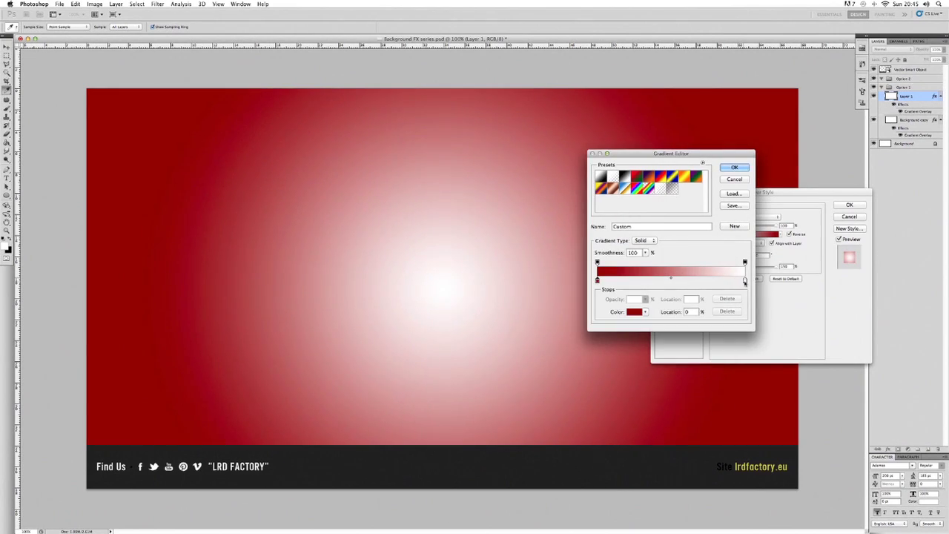
Set the gradient's white colour stop to #ff0000 and apply the Gradient Overlay to Layer 1.
{"action": "double_click", "coordinate": [745, 280]}
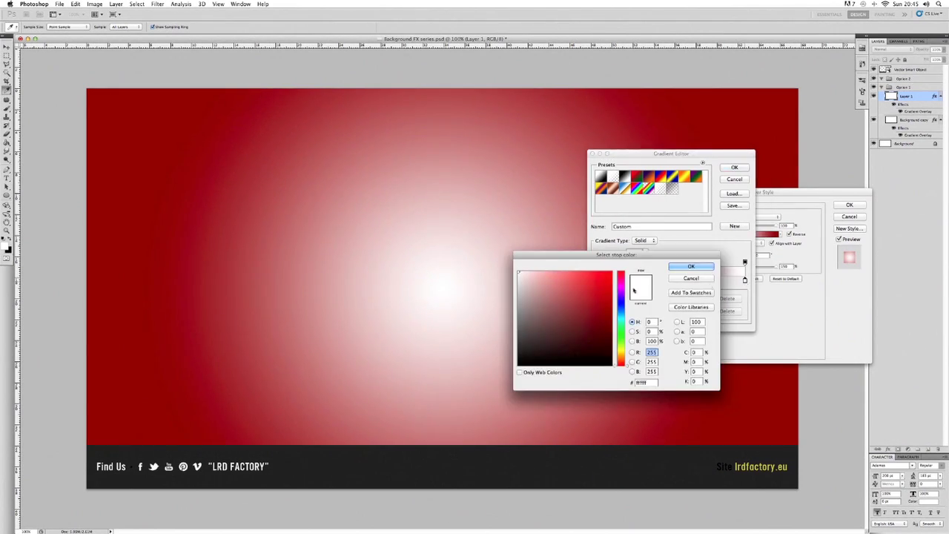
{"action": "left_click_drag", "start_coordinate": [656, 382], "coordinate": [606, 383]}
{"action": "type", "text": "0000ff"}
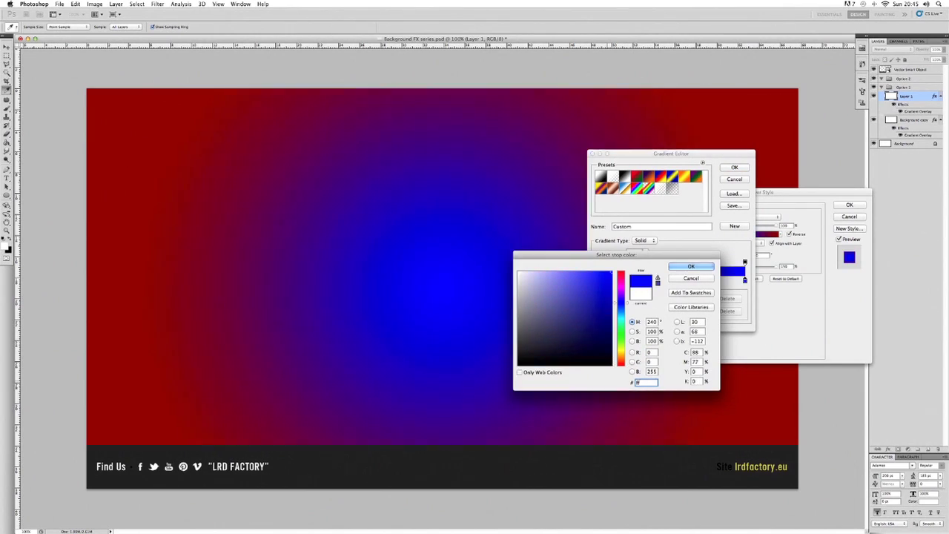
{"action": "type", "text": "0ff000"}
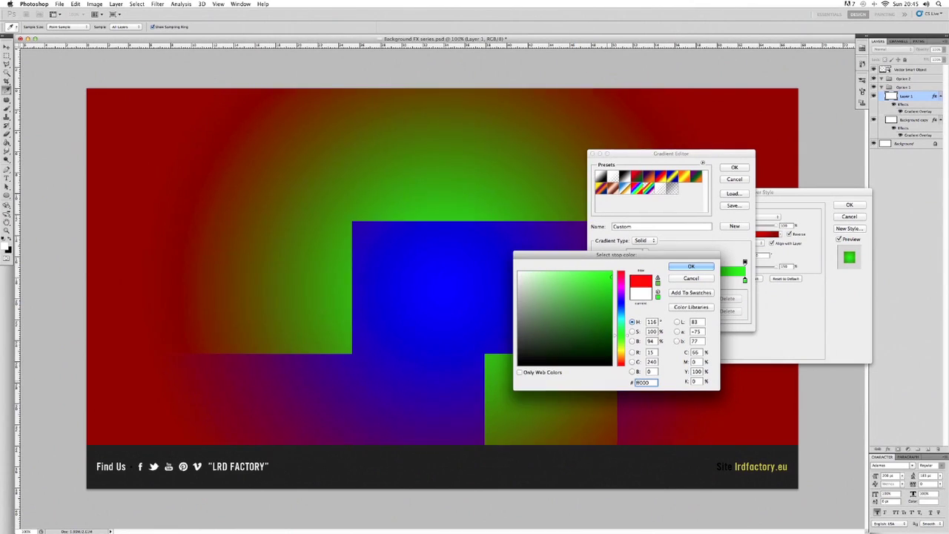
{"action": "type", "text": "0"}
{"action": "key", "text": "Return"}
{"action": "key", "text": "Return"}
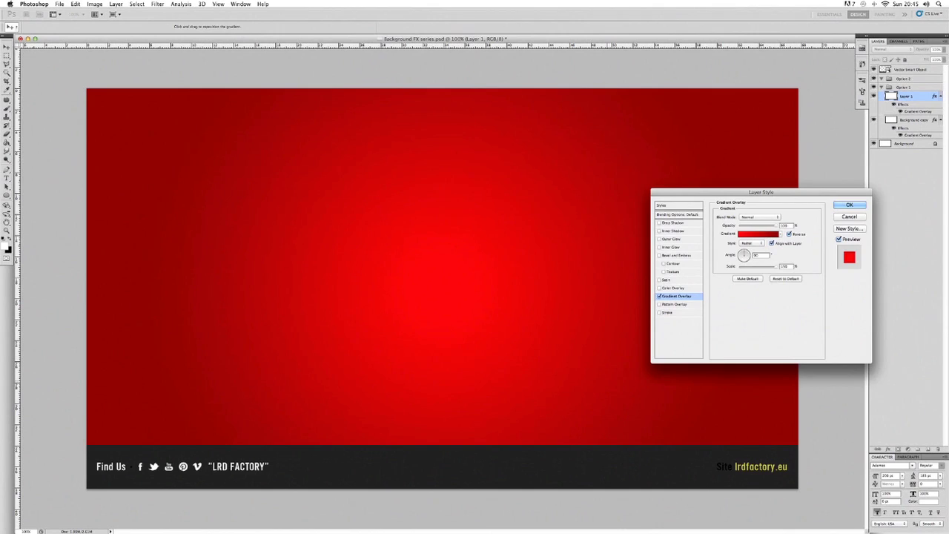
{"action": "key", "text": "Return"}
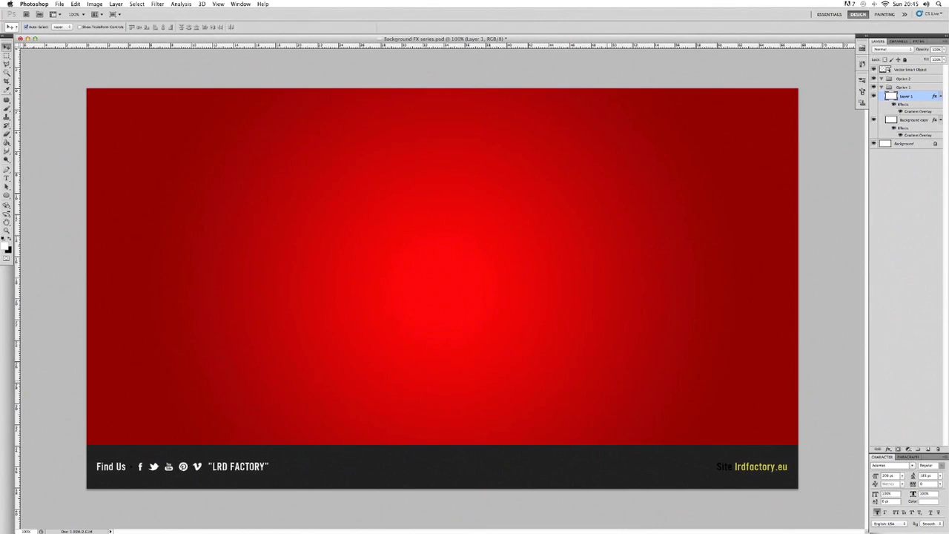
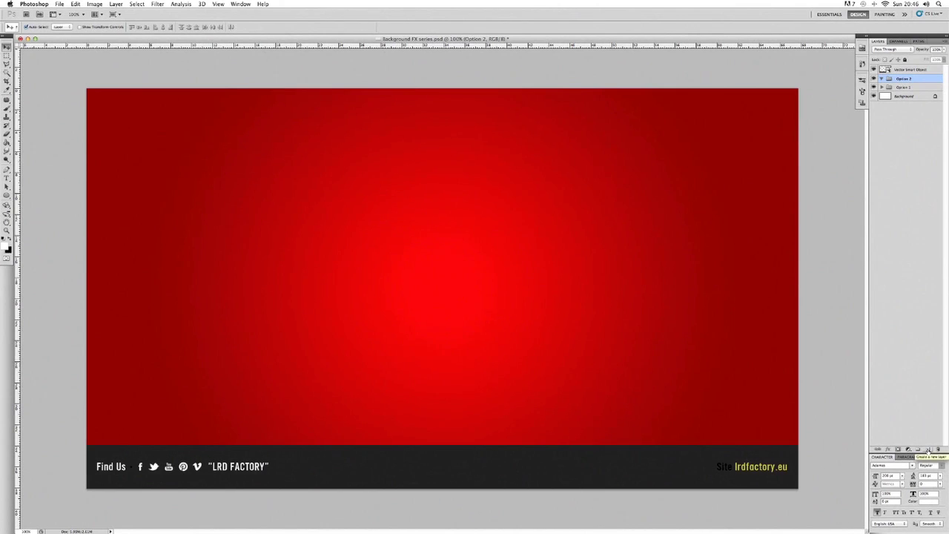
Add a new layer in the Option 2 group and fill it with grey #868585 using the Paint Bucket.
{"action": "left_click", "coordinate": [928, 450]}
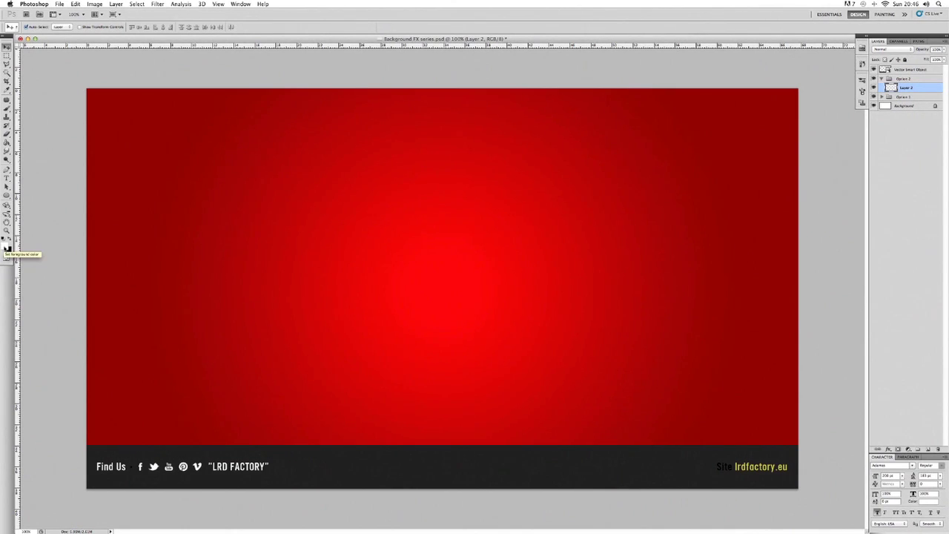
{"action": "left_click", "coordinate": [6, 248]}
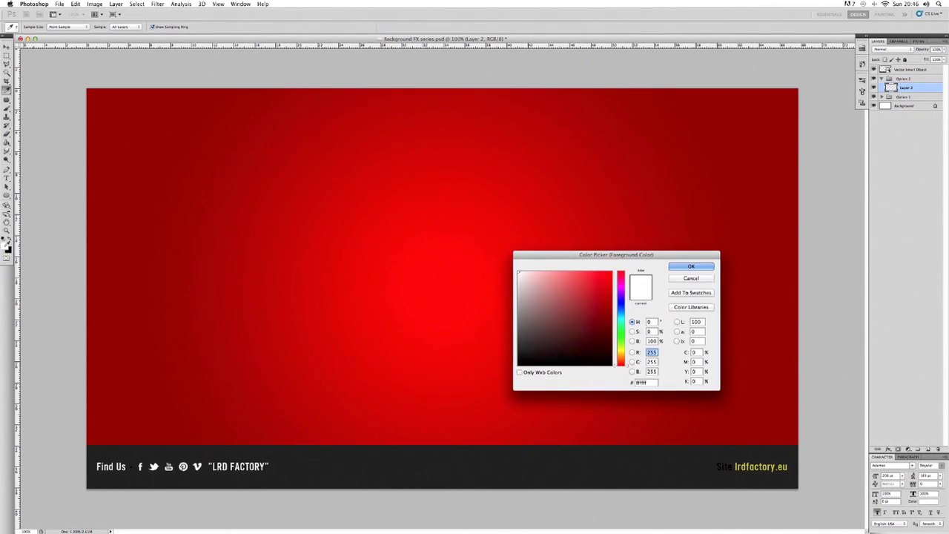
{"action": "left_click", "coordinate": [650, 382]}
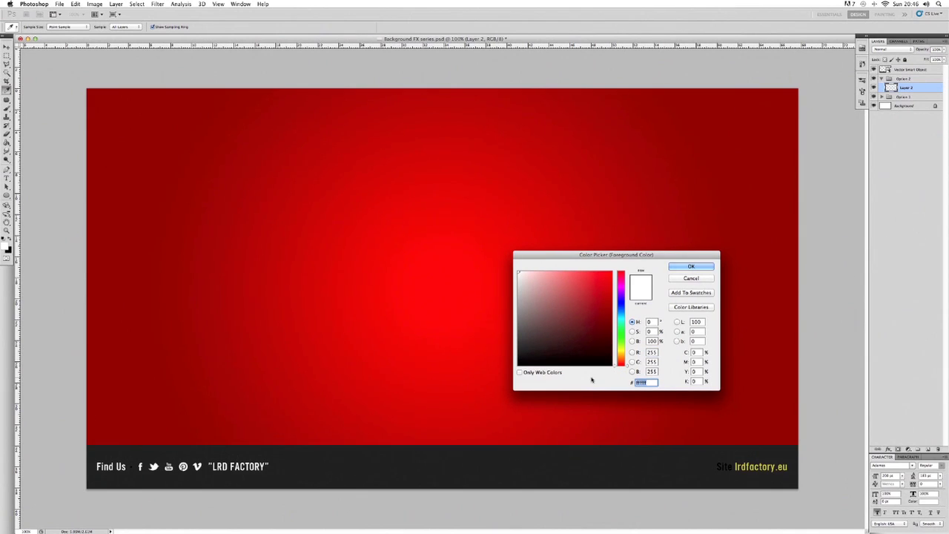
{"action": "type", "text": "008685"}
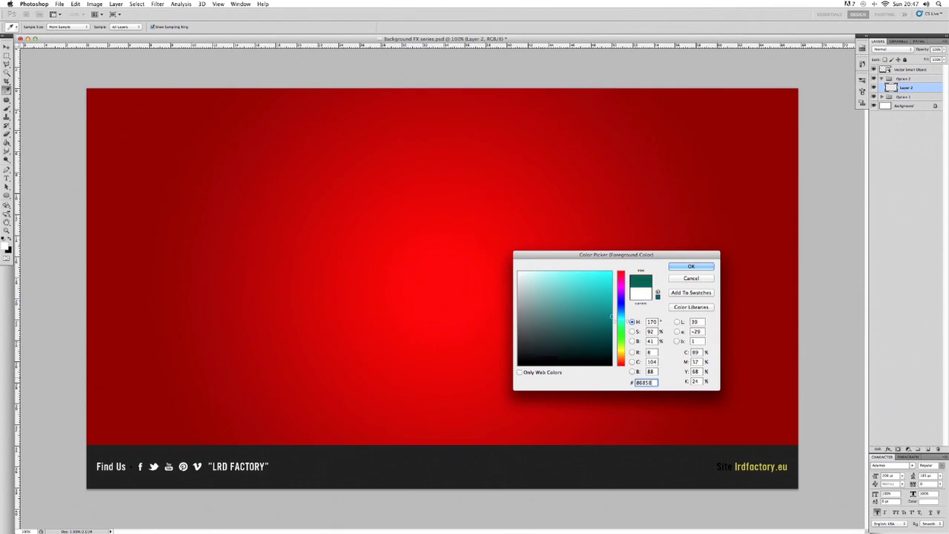
{"action": "type", "text": "85"}
{"action": "key", "text": "Return"}
{"action": "key", "text": "v"}
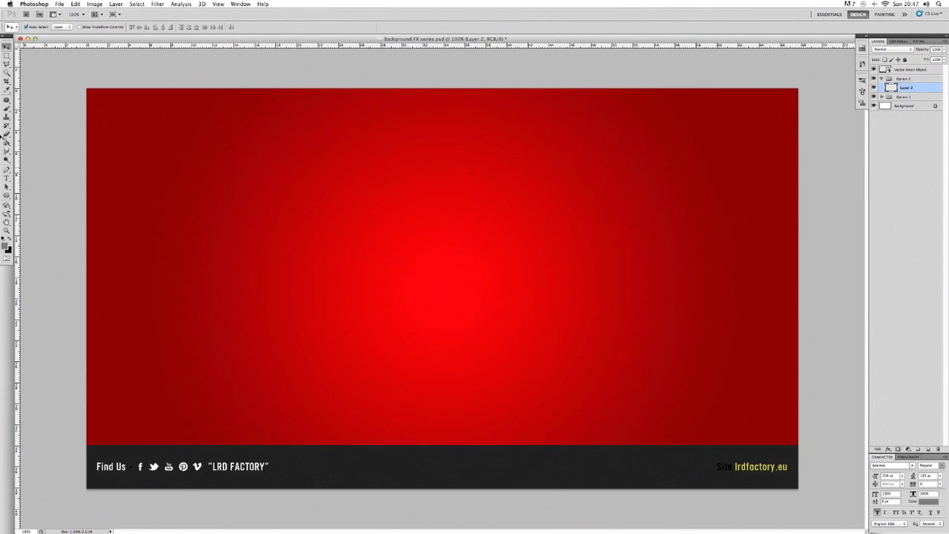
{"action": "left_click", "coordinate": [7, 143]}
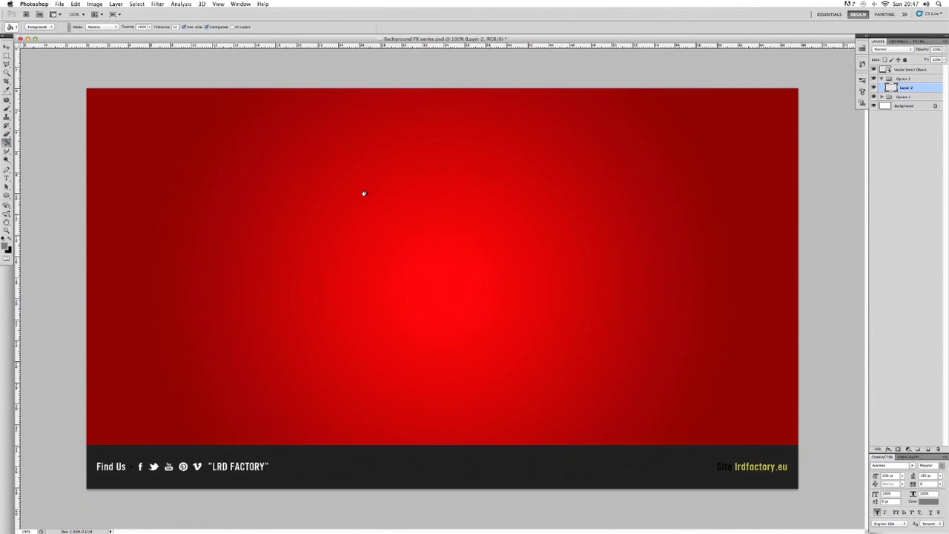
{"action": "left_click", "coordinate": [383, 194]}
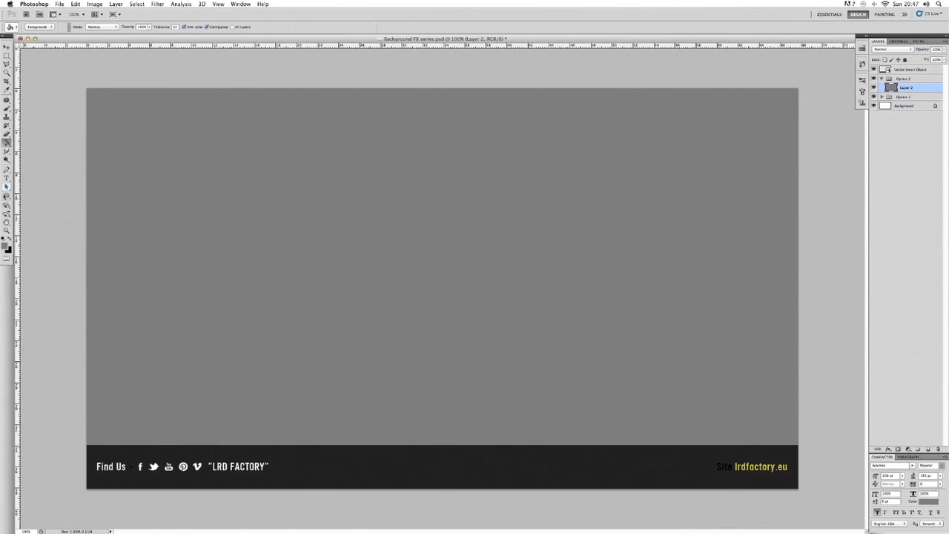
Set the foreground colour to white and draw a circle about half the canvas height with the Ellipse tool above Layer 2.
{"action": "left_click", "coordinate": [7, 195]}
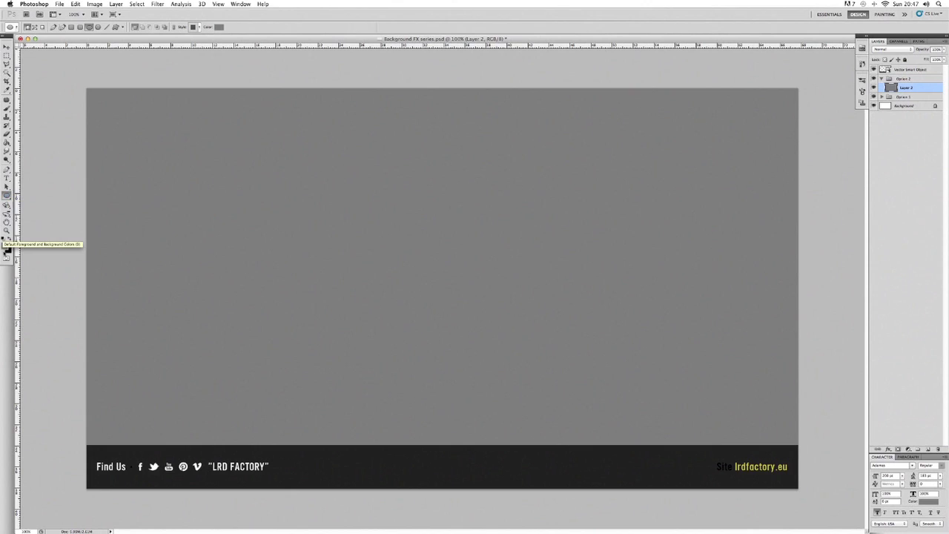
{"action": "left_click", "coordinate": [6, 246]}
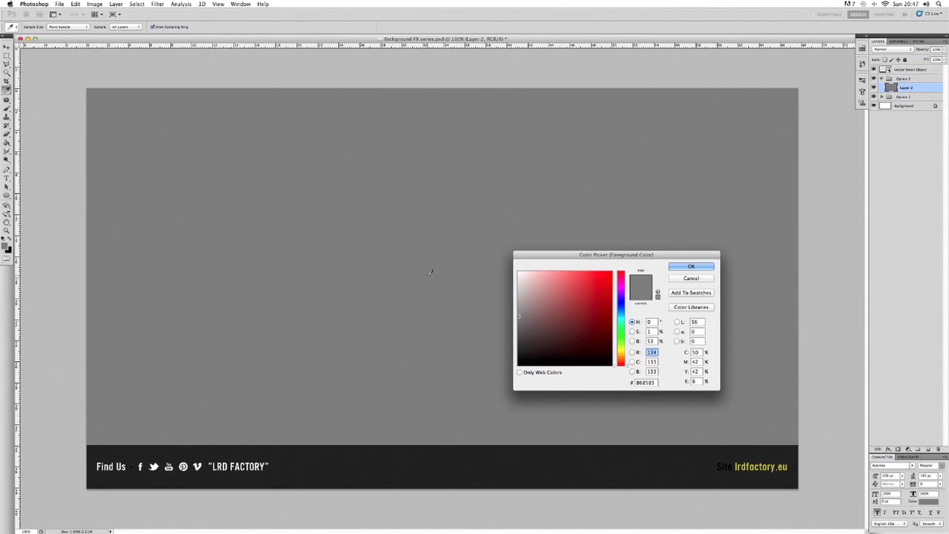
{"action": "left_click", "coordinate": [710, 279]}
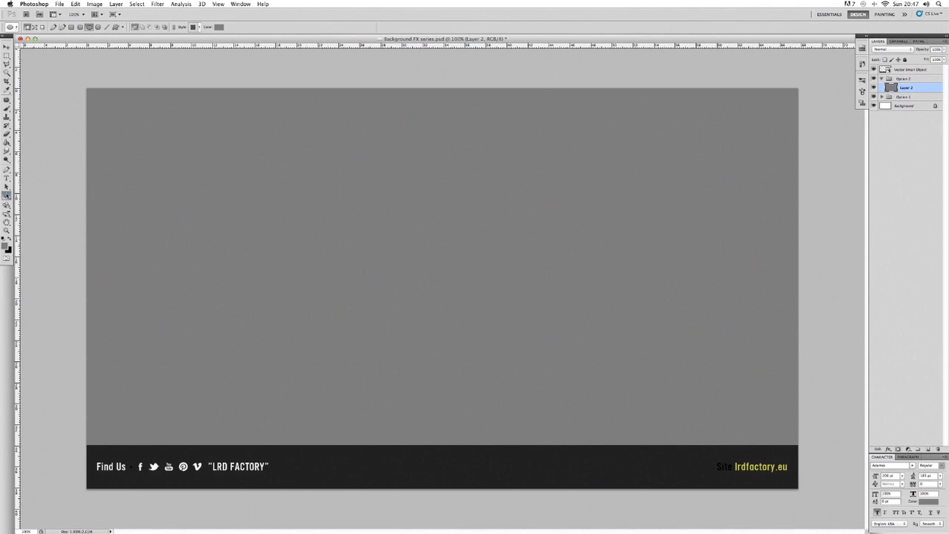
{"action": "left_click", "coordinate": [7, 196]}
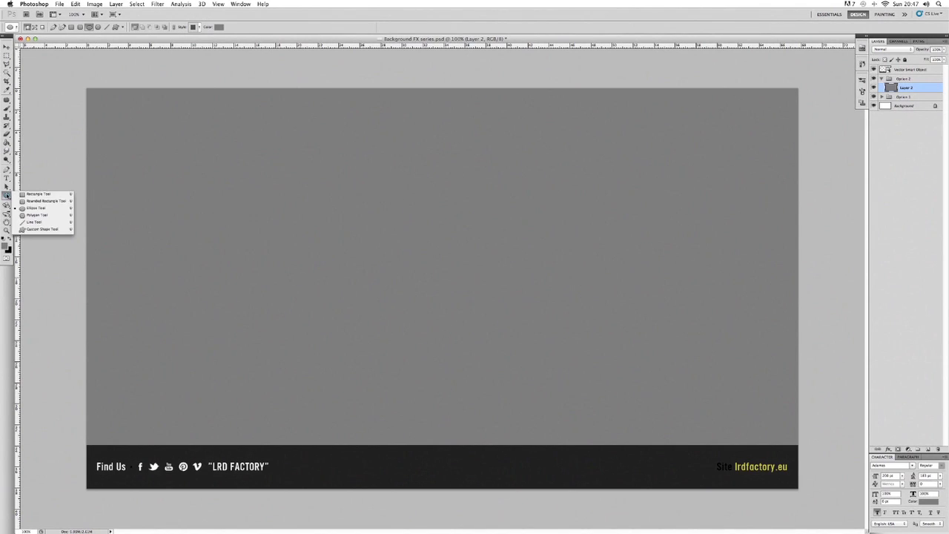
{"action": "left_click", "coordinate": [35, 210]}
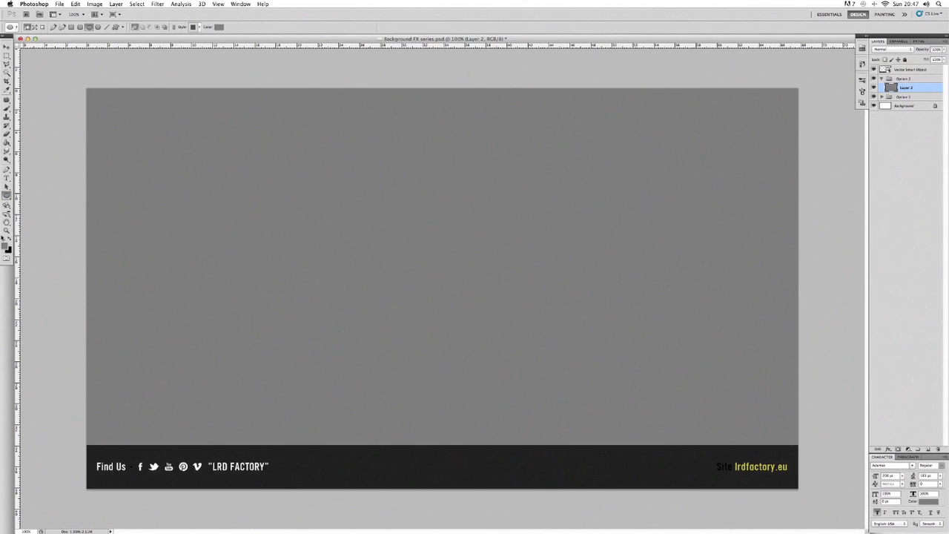
{"action": "left_click", "coordinate": [7, 247]}
{"action": "left_click_drag", "start_coordinate": [518, 319], "coordinate": [513, 266]}
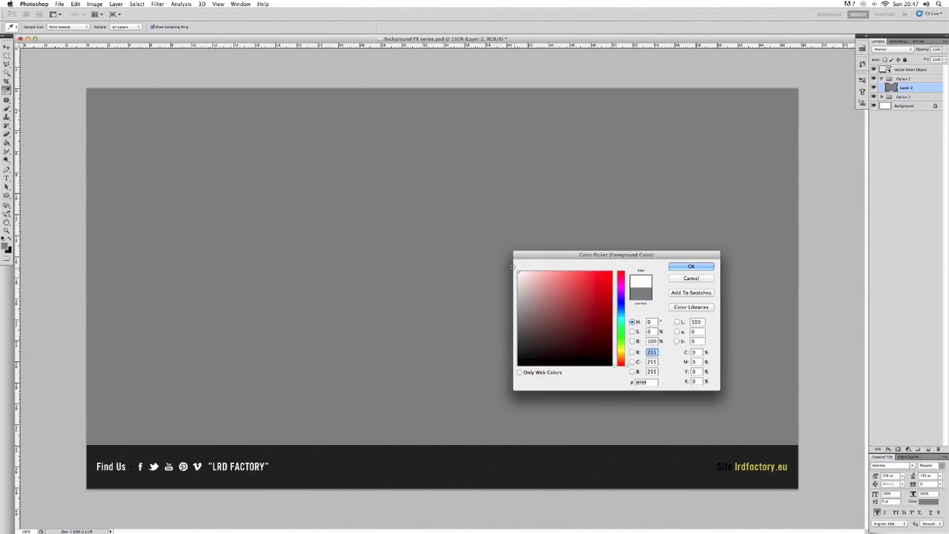
{"action": "left_click", "coordinate": [689, 267]}
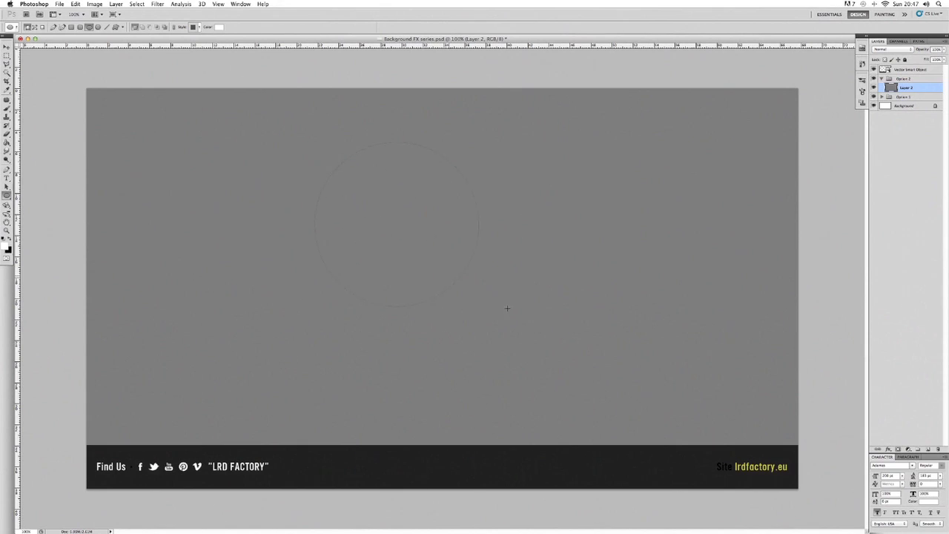
{"action": "left_click_drag", "start_coordinate": [508, 308], "coordinate": [551, 346]}
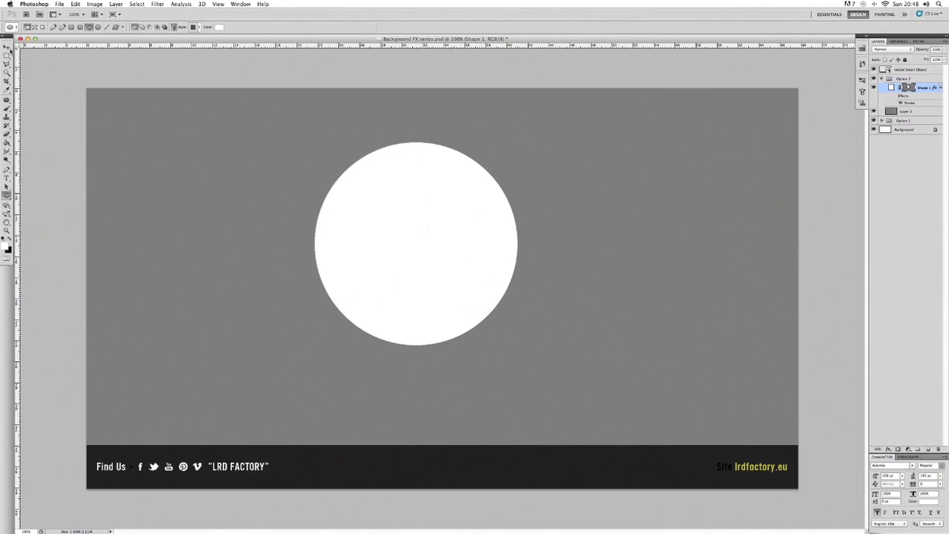
Centre the white circle horizontally and vertically on the canvas by aligning Shape 1 with the Background layer.
{"action": "left_click", "coordinate": [6, 46]}
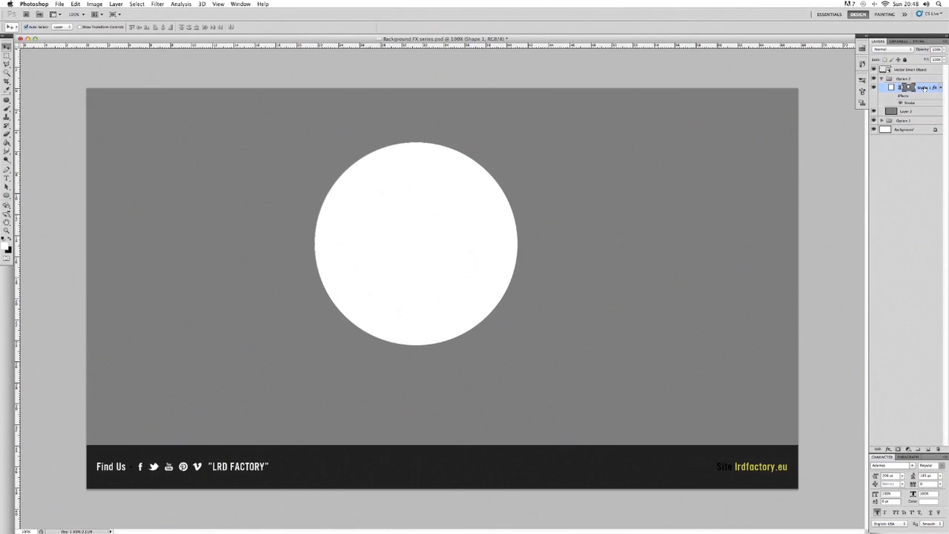
{"action": "left_click", "coordinate": [914, 130]}
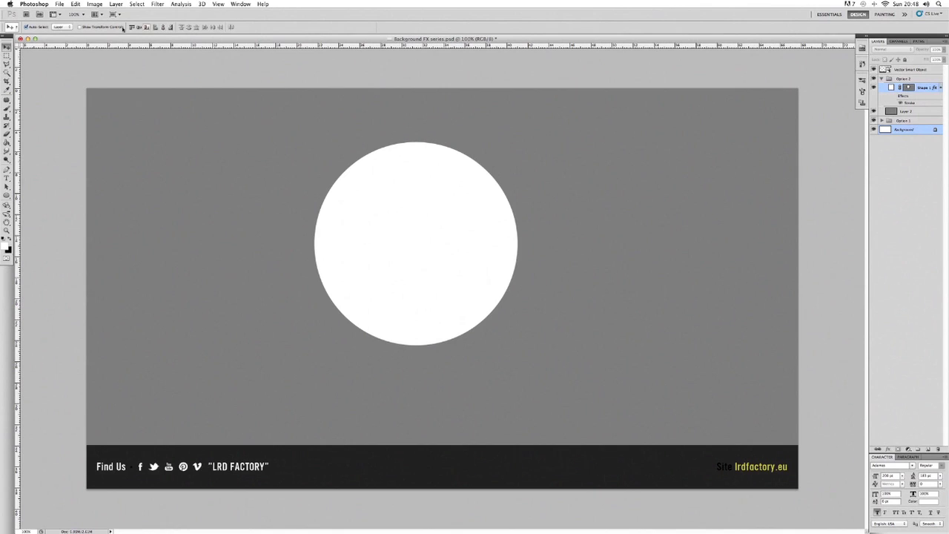
{"action": "left_click", "coordinate": [163, 28]}
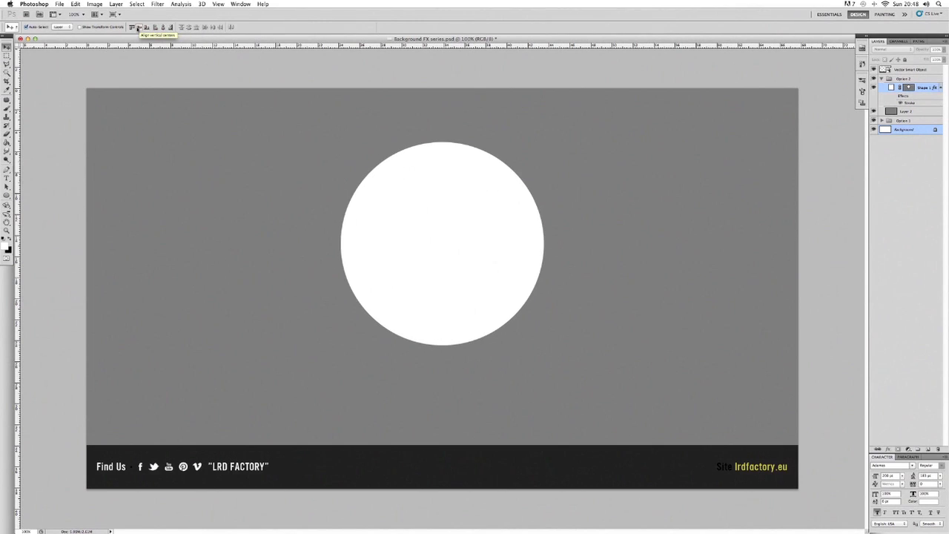
{"action": "left_click", "coordinate": [138, 29]}
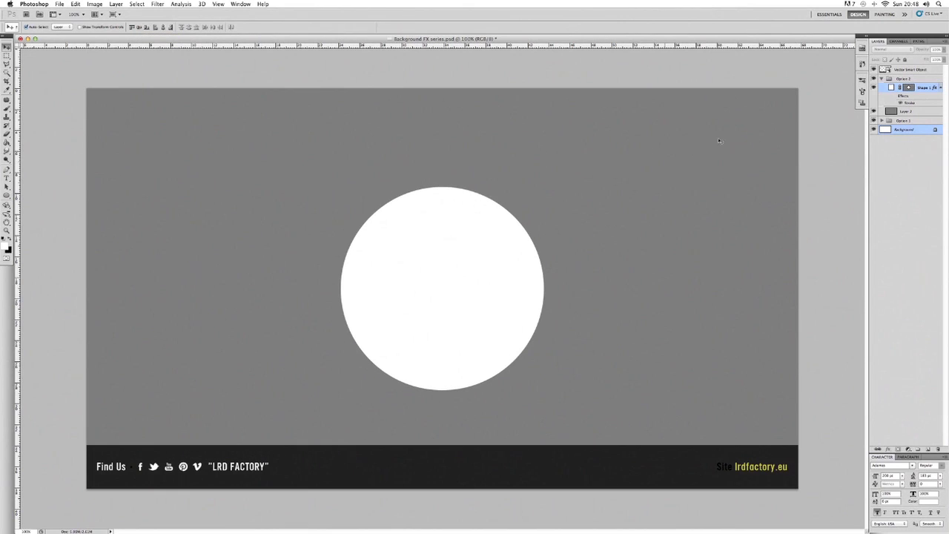
Convert the Shape 1 circle layer to a Smart Object.
{"action": "left_click", "coordinate": [927, 89]}
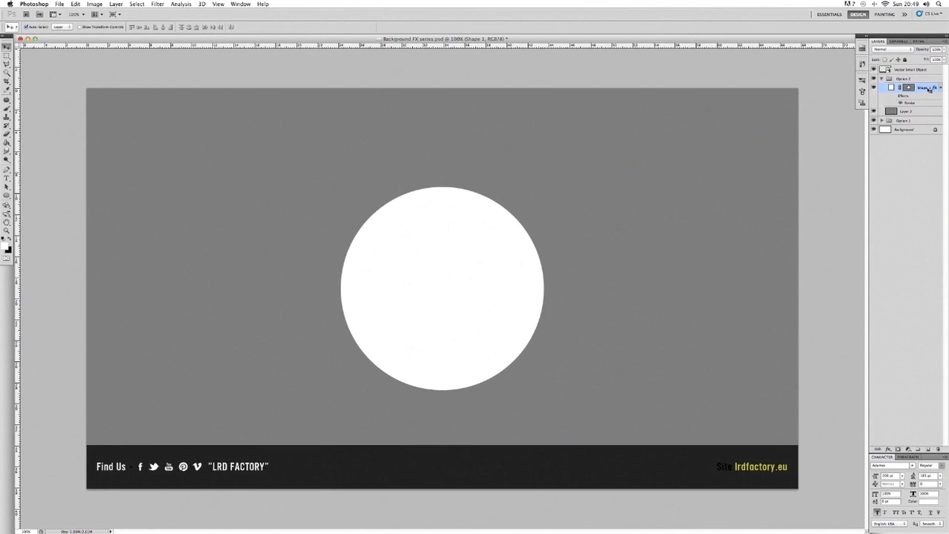
{"action": "right_click", "coordinate": [926, 88]}
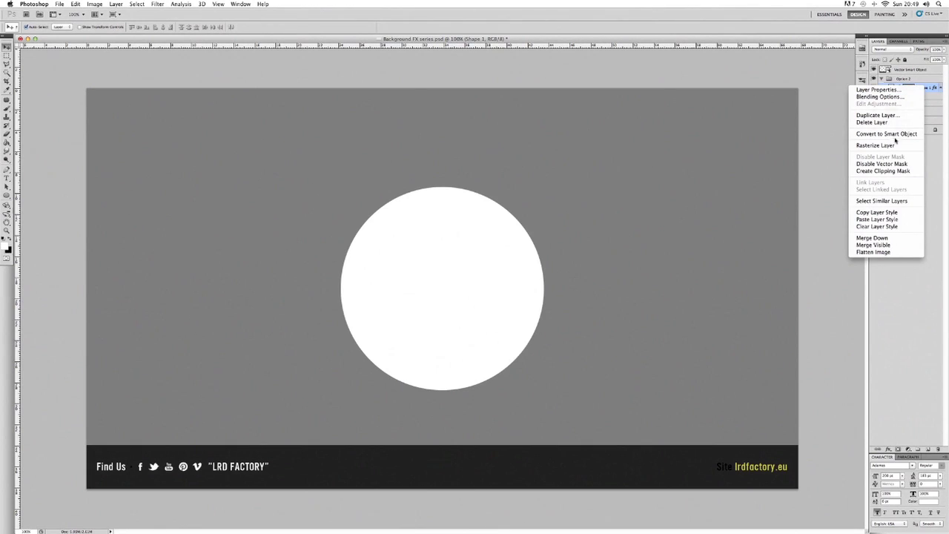
{"action": "left_click", "coordinate": [887, 136]}
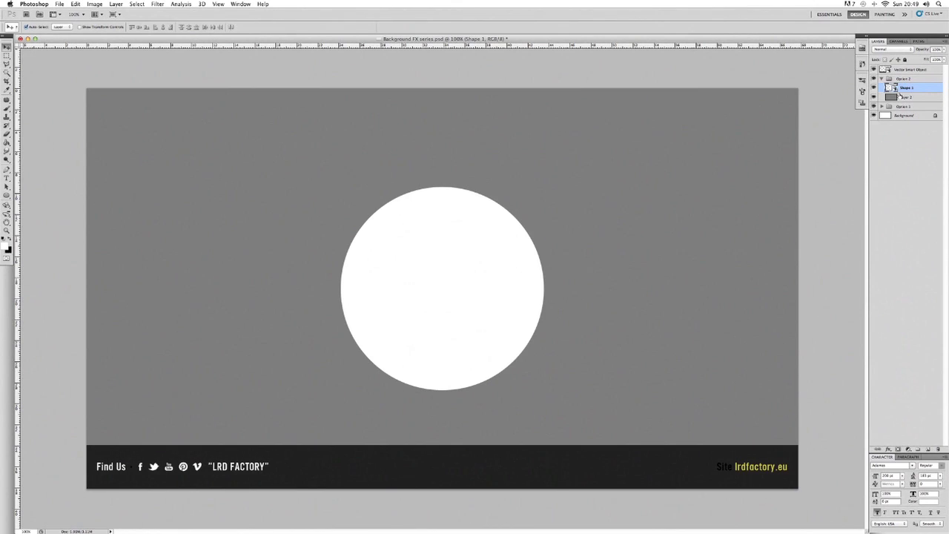
Apply a Gaussian Blur with a 200-pixel radius to the Shape 1 Smart Object.
{"action": "left_click", "coordinate": [157, 4]}
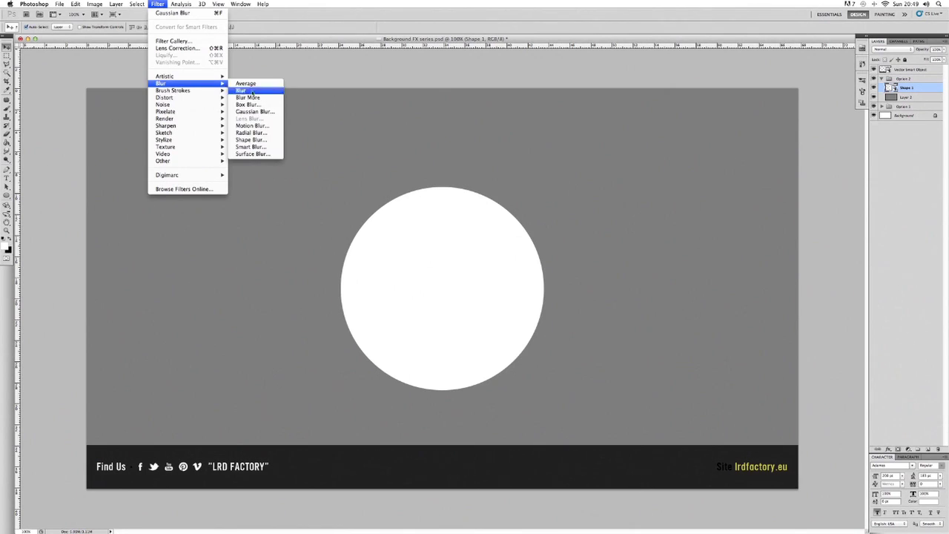
{"action": "left_click", "coordinate": [256, 112]}
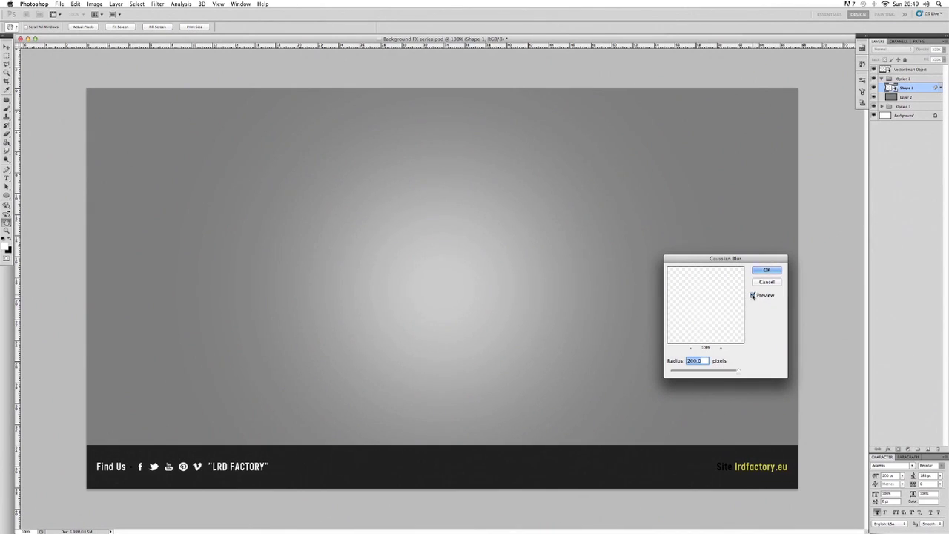
{"action": "left_click", "coordinate": [753, 296]}
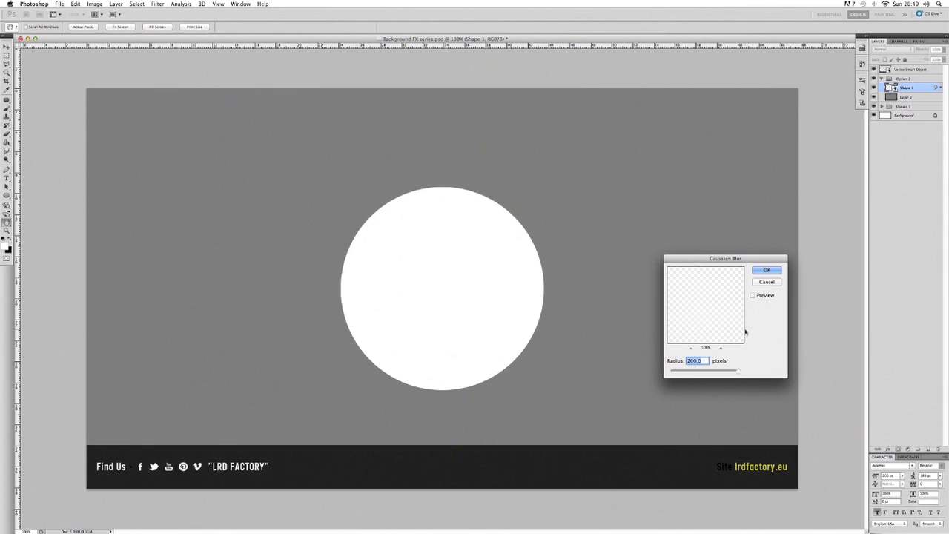
{"action": "mouse_move", "coordinate": [739, 372]}
{"action": "left_mouse_down"}
{"action": "mouse_move", "coordinate": [691, 375]}
{"action": "mouse_move", "coordinate": [752, 375]}
{"action": "left_mouse_up"}
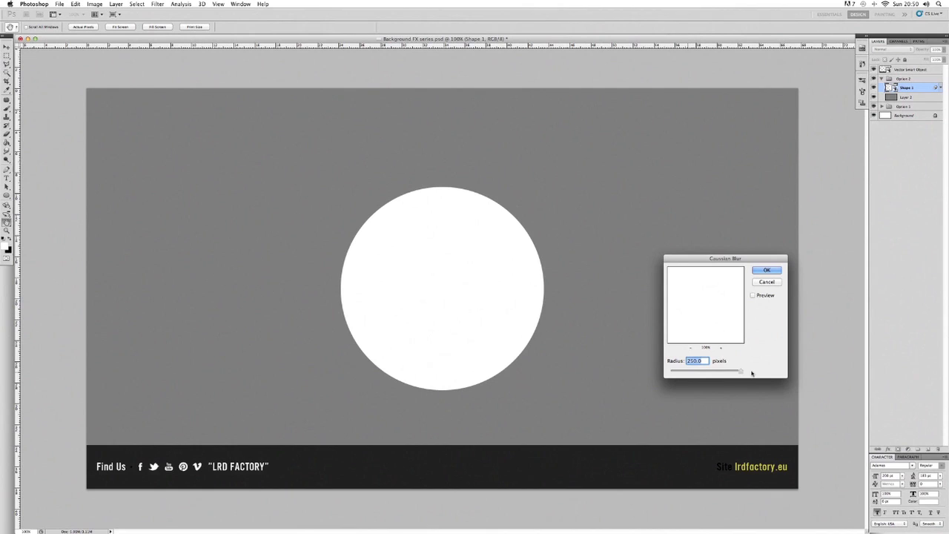
{"action": "left_click", "coordinate": [753, 296]}
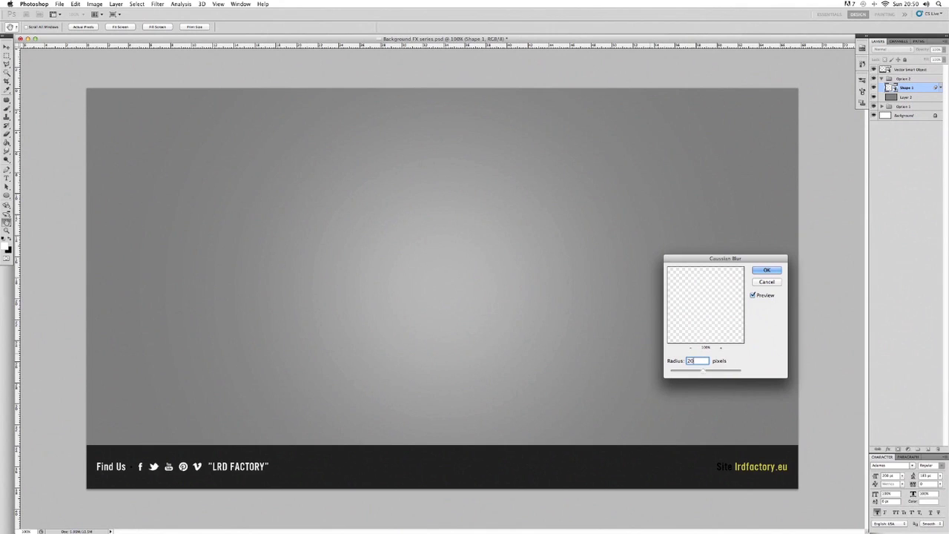
{"action": "type", "text": "200"}
{"action": "key", "text": "Return"}
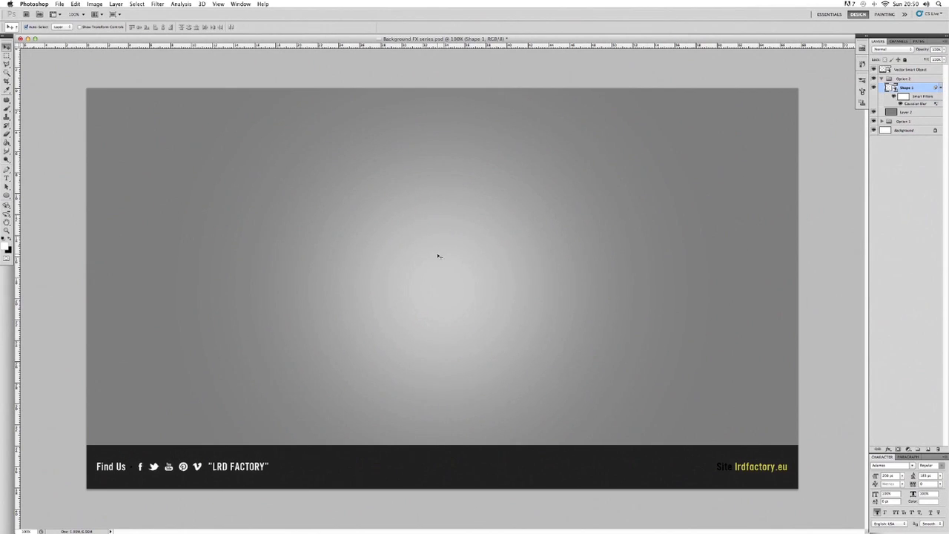
Undo the last move of the blurred circle.
{"action": "key", "text": "ctrl+z"}
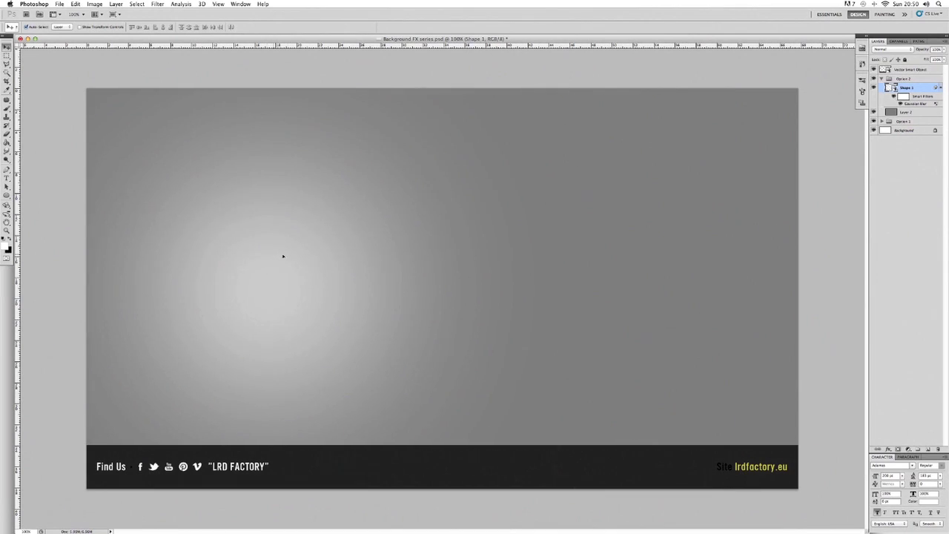
Move the blurred circle to the canvas's upper-right area and refresh its cut-off blur by committing an unchanged Free Transform.
{"action": "left_click_drag", "start_coordinate": [283, 256], "coordinate": [682, 259]}
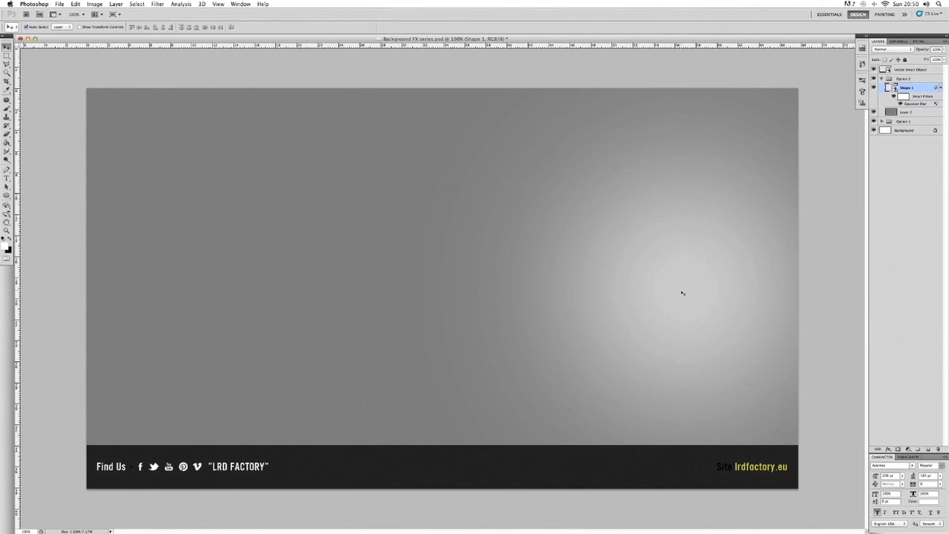
{"action": "left_click_drag", "start_coordinate": [684, 290], "coordinate": [681, 186]}
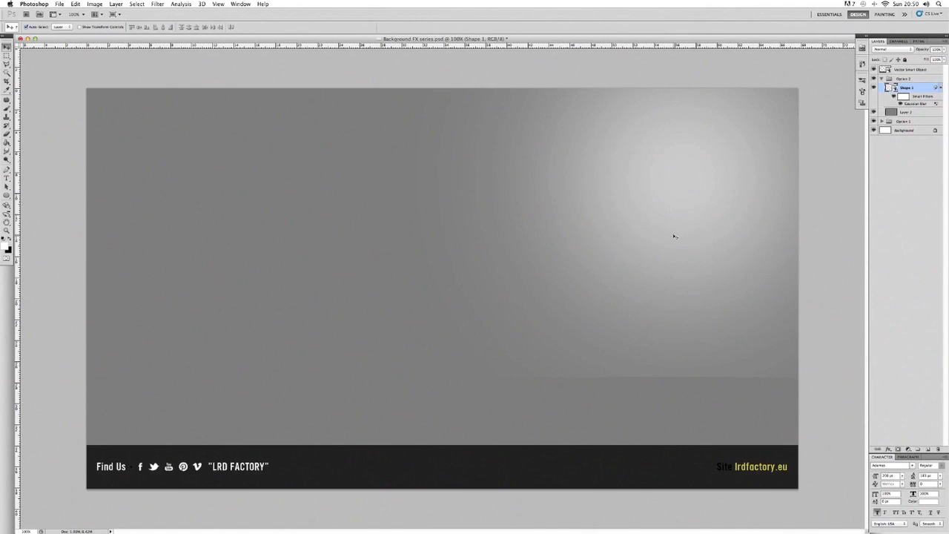
{"action": "left_click", "coordinate": [76, 4]}
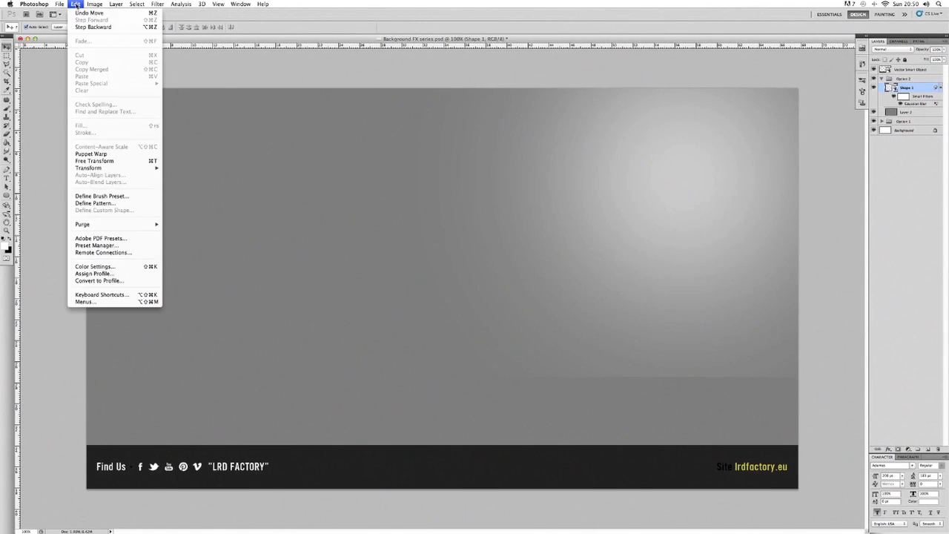
{"action": "left_click", "coordinate": [105, 162]}
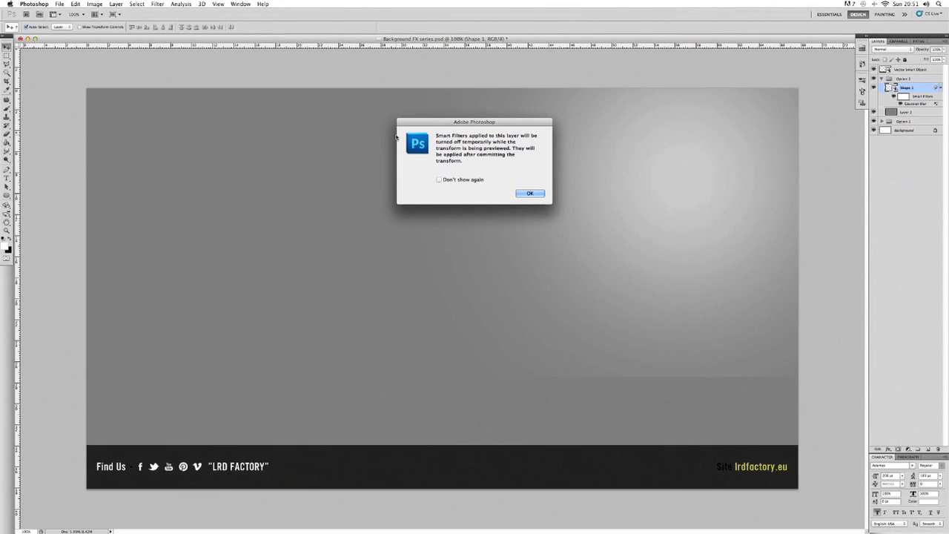
{"action": "left_click", "coordinate": [530, 193]}
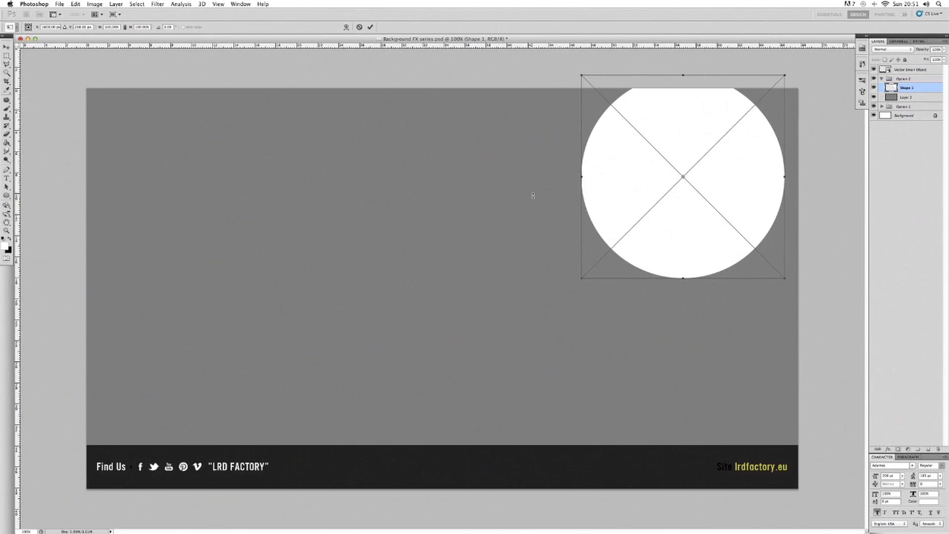
{"action": "key", "text": "Return"}
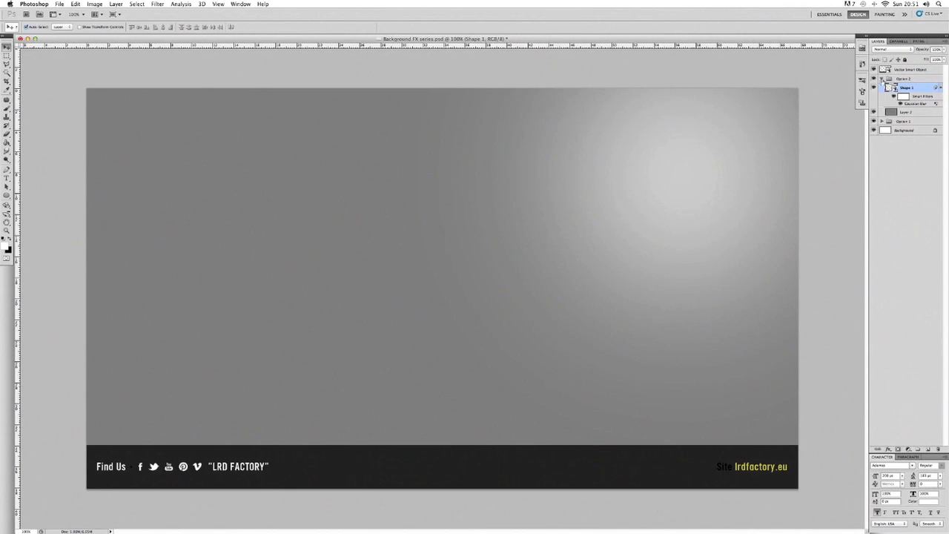
Collapse the Option 2 group, then hide and show it again to compare it with the Option 1 background.
{"action": "left_click", "coordinate": [881, 79]}
{"action": "left_click", "coordinate": [874, 78]}
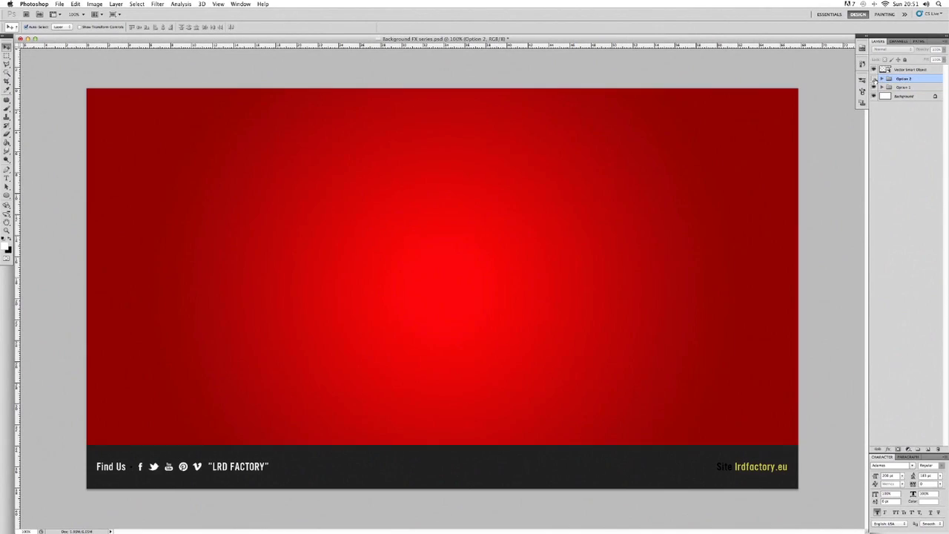
{"action": "left_click", "coordinate": [875, 79]}
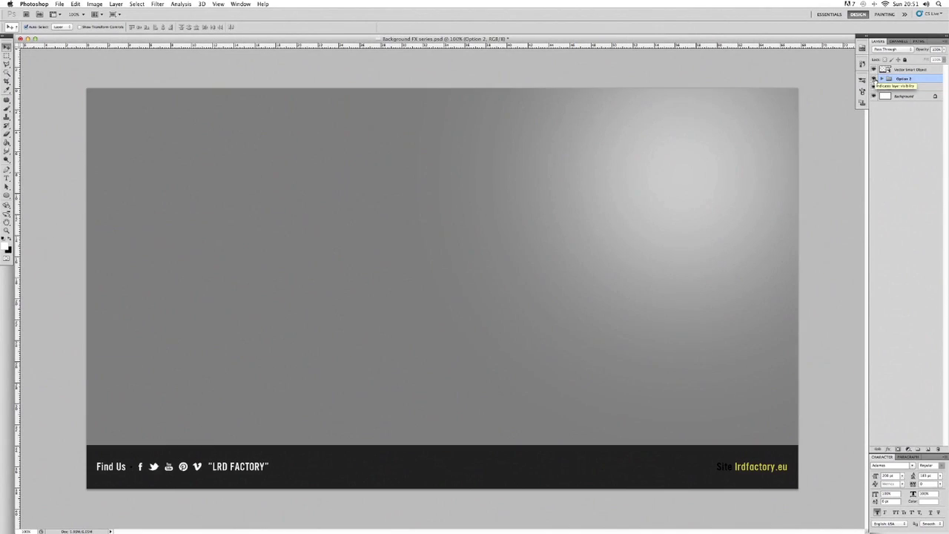